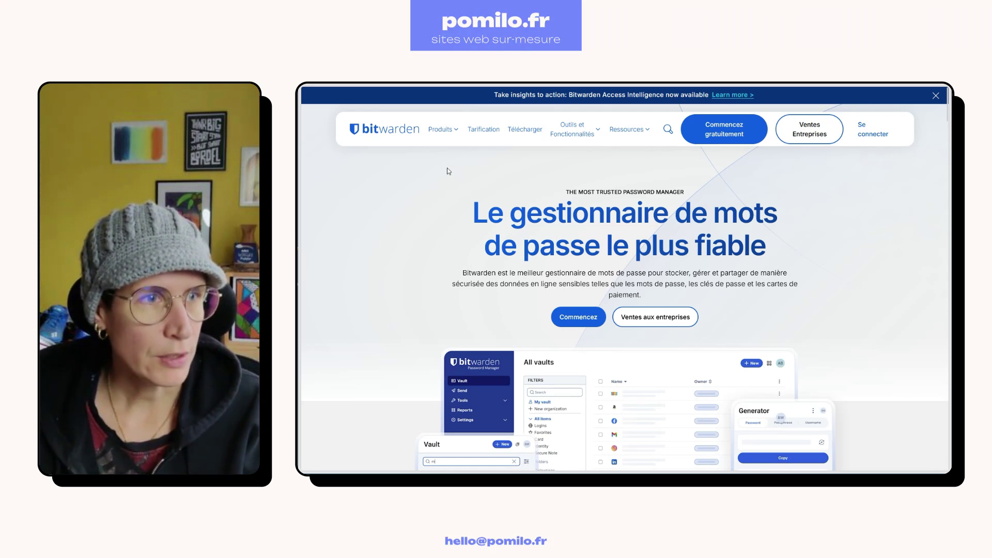
Step: Show Bitwarden's personal pricing plans: Gratuit at $0, Premium at $1, Familles at $3.33
click(481, 129)
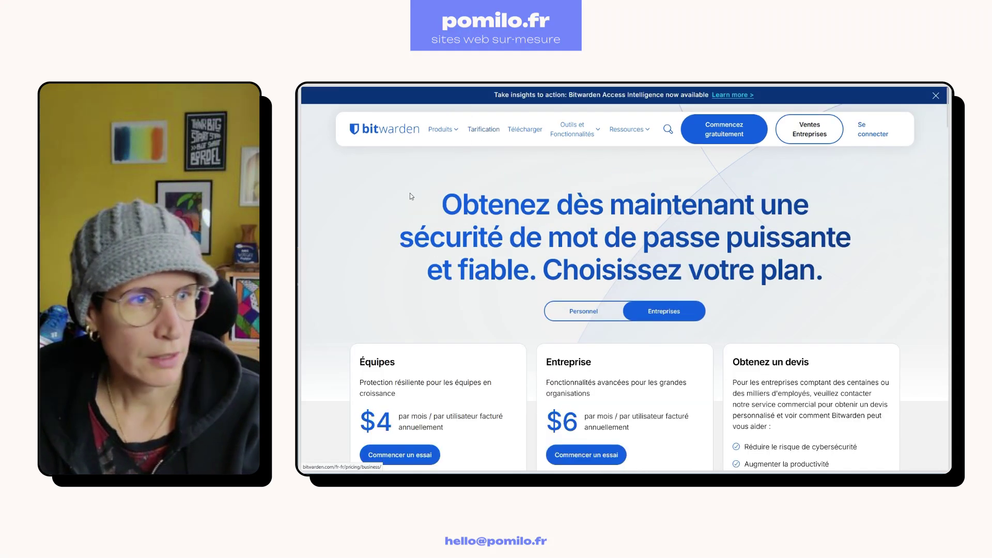
scroll(371, 256, down, 2)
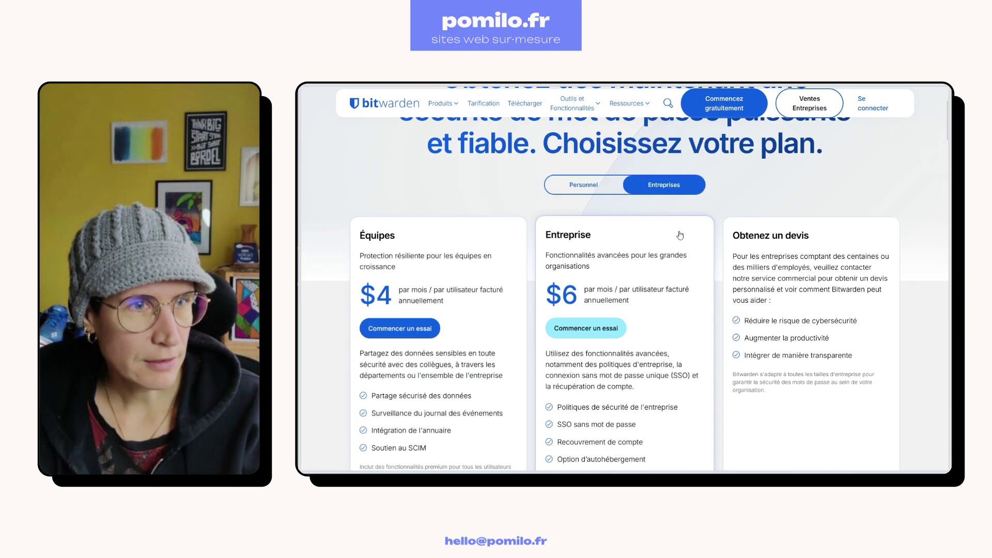
click(598, 192)
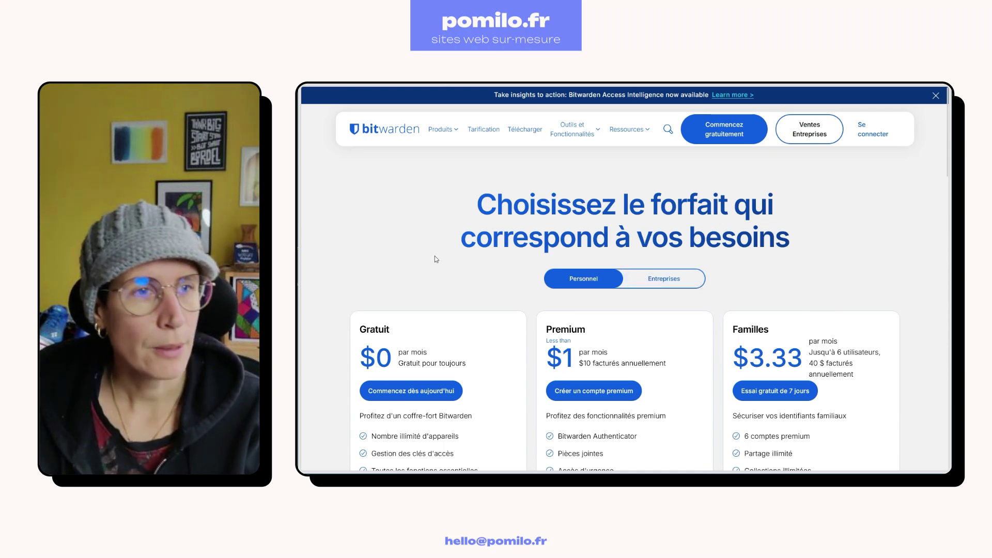
scroll(435, 257, down, 1)
scroll(434, 258, down, 1)
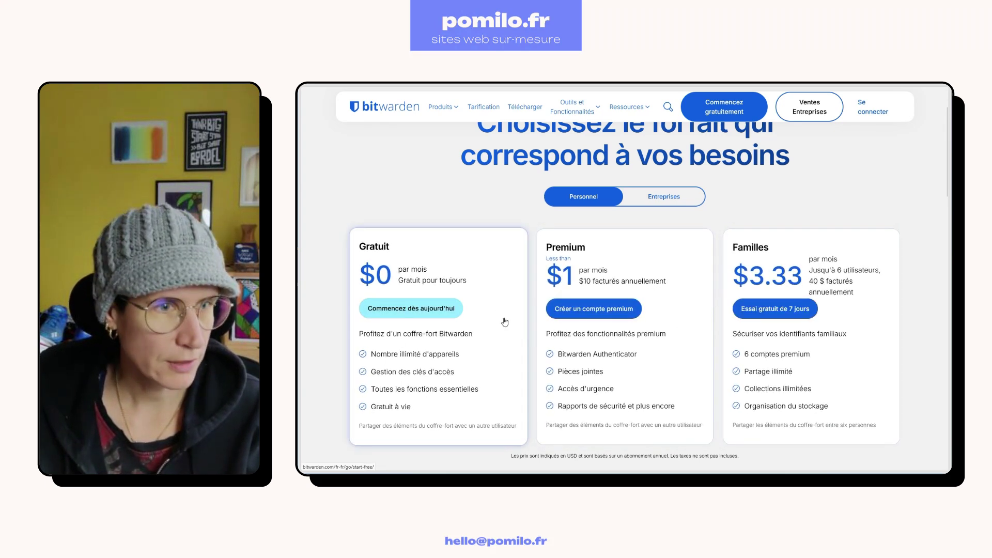
Step: Start a free account with a Gmail address, hosted on the bitwarden.eu server
click(408, 310)
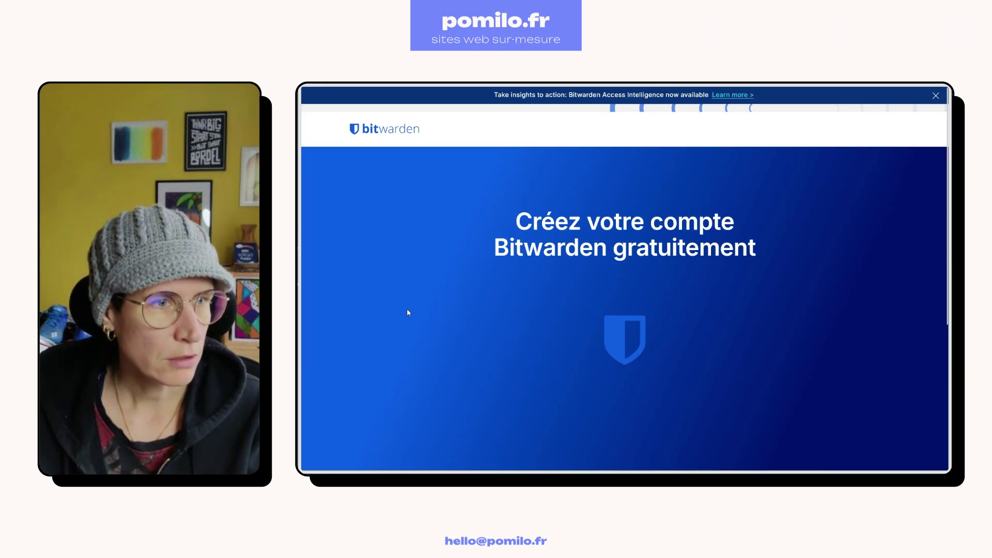
click(538, 295)
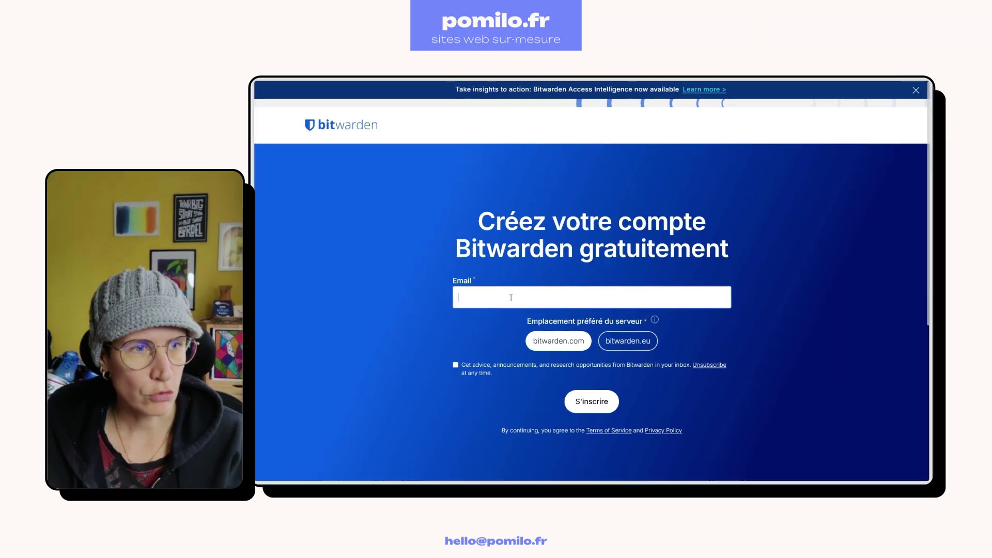
text(@gmail.com)
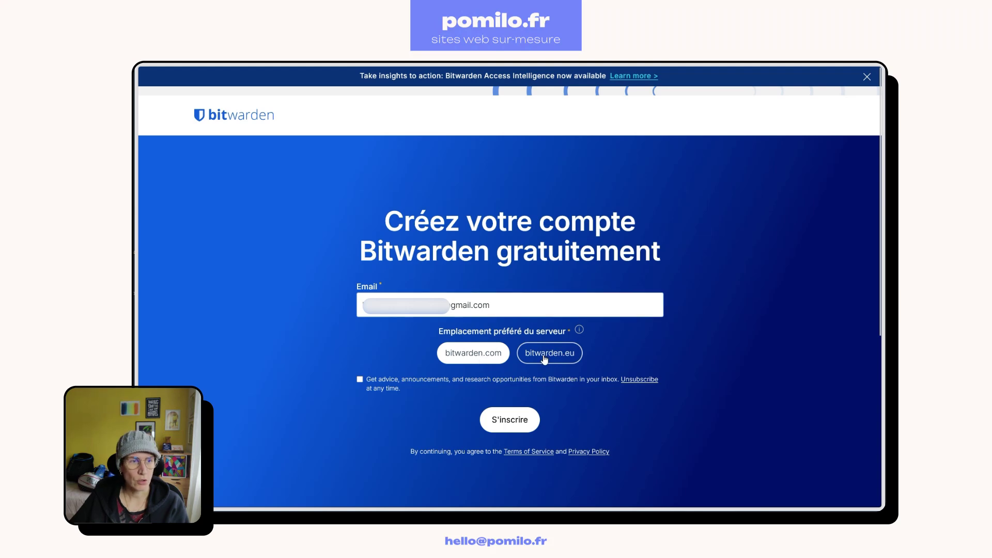
click(561, 356)
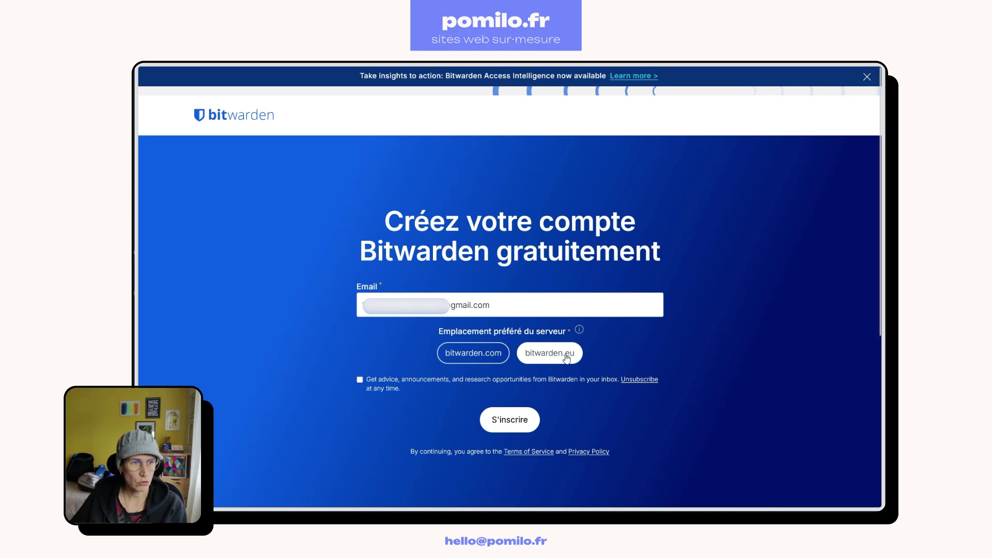
Step: Submit the sign-up, confirm the e-mail address, and return to the master password setup page
click(508, 424)
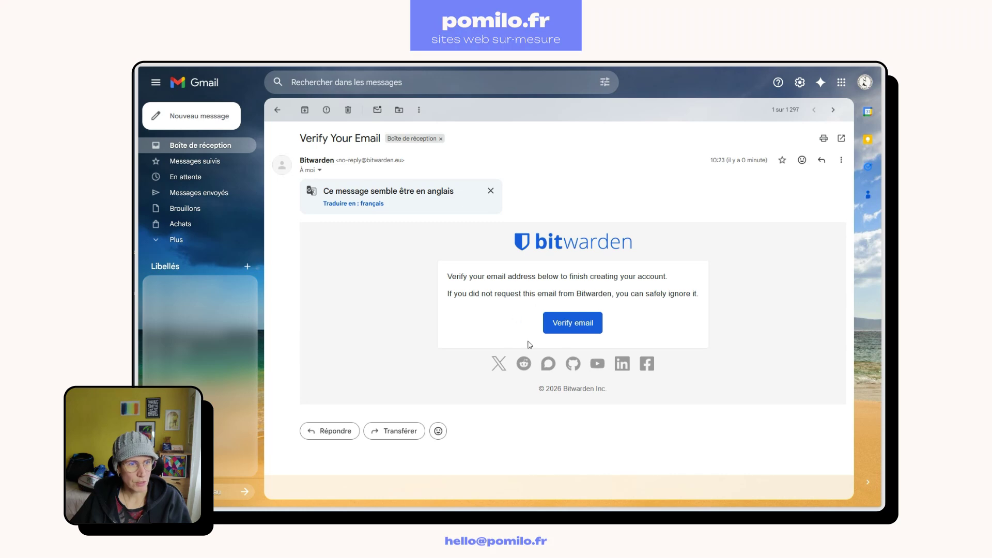
click(576, 325)
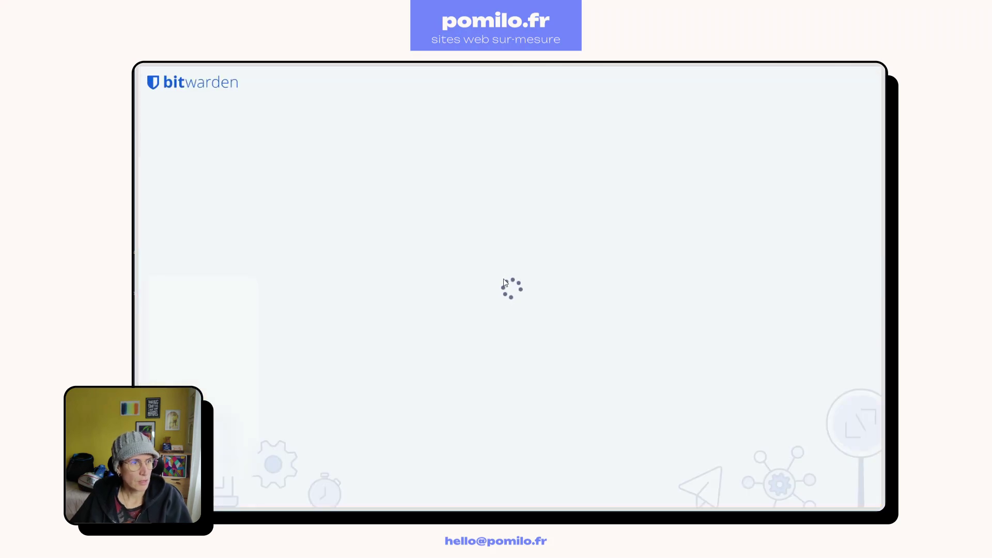
mouse_move(135, 232)
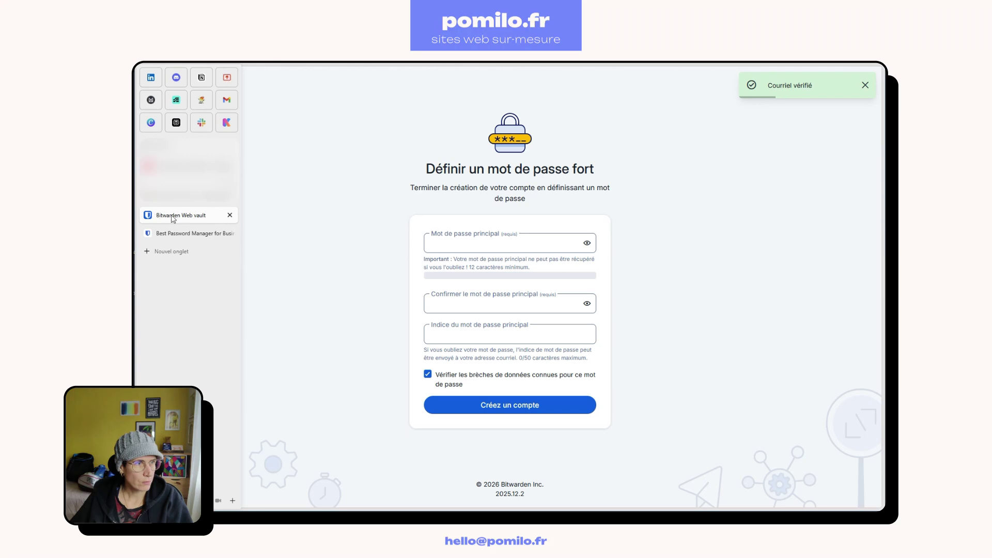
click(187, 233)
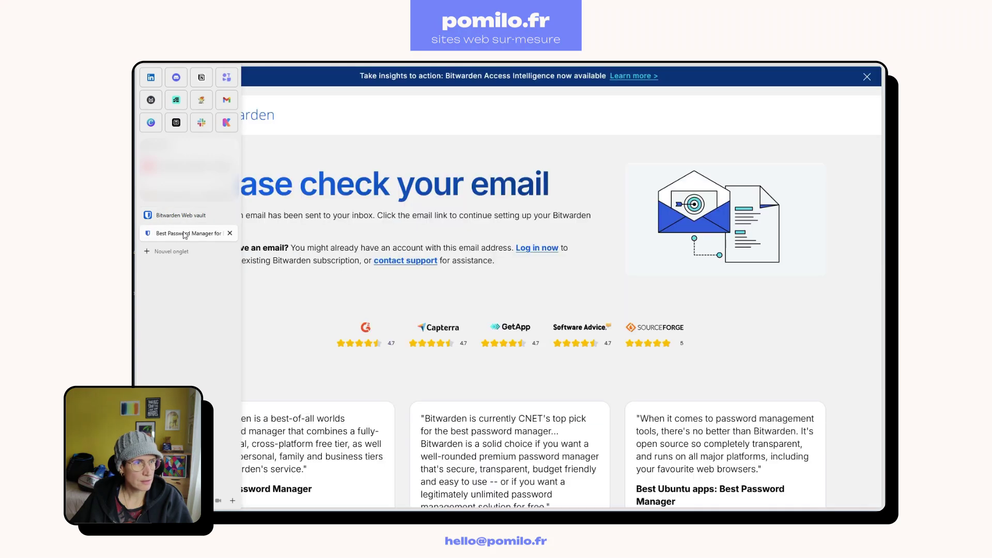
mouse_move(135, 222)
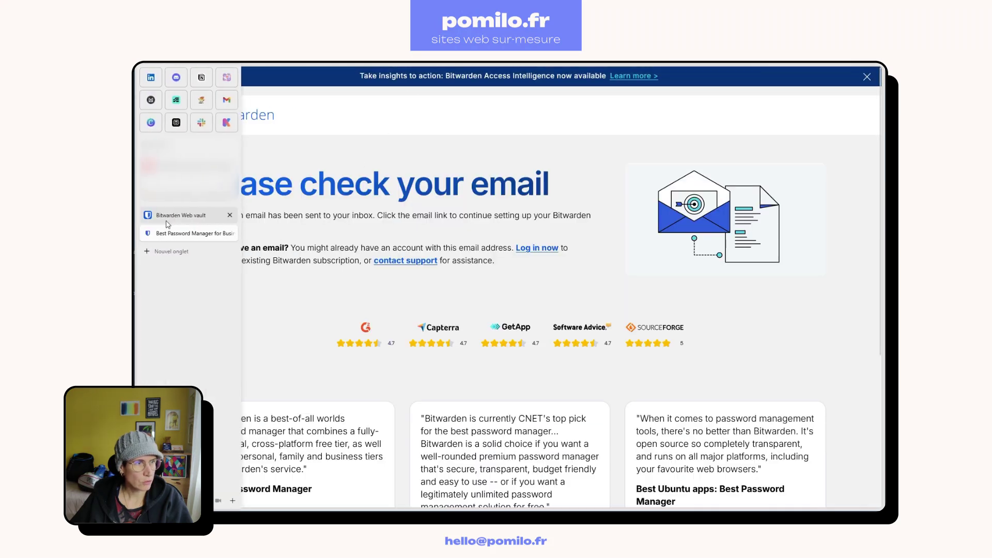
click(172, 220)
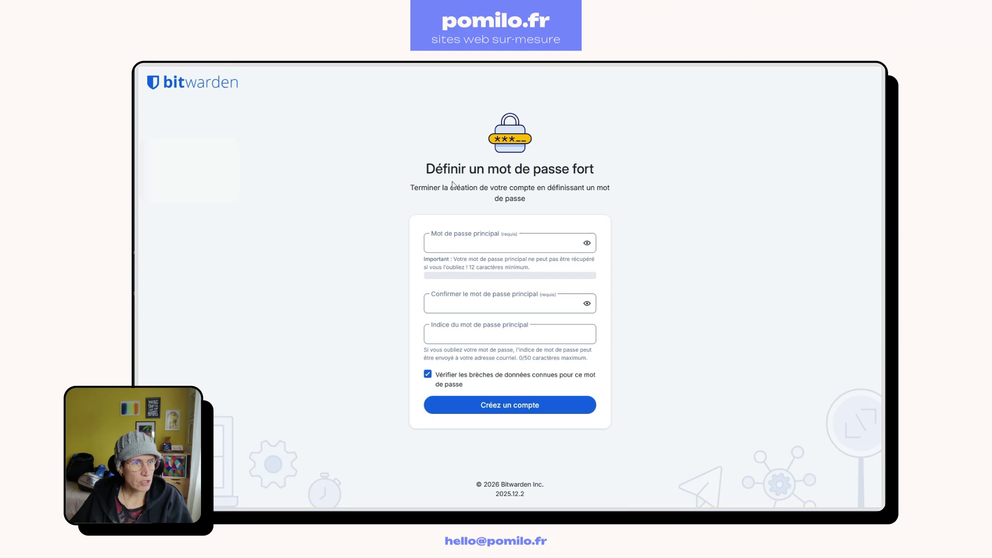
Step: Enter a long 24-character master password in the 'Mot de passe principal' field
mouse_move(328, 69)
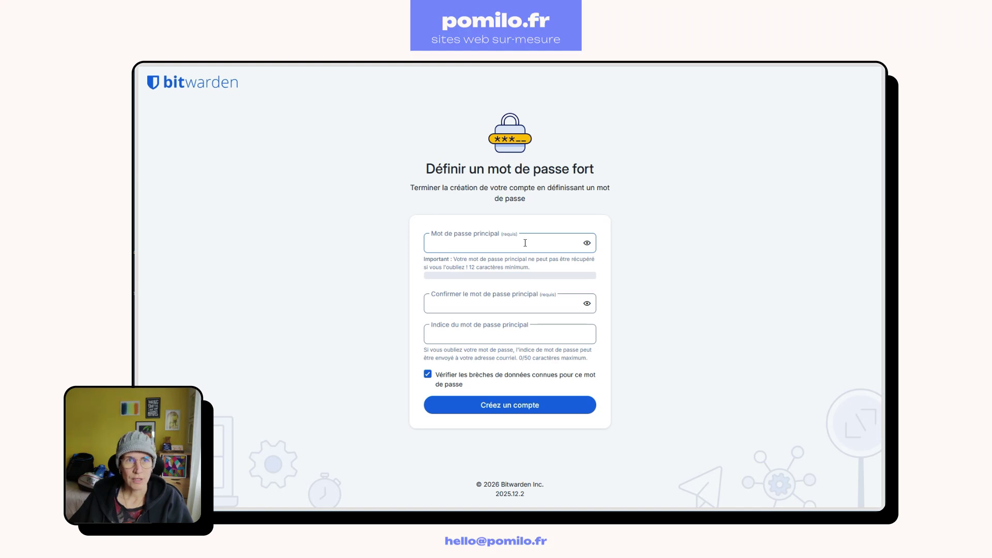
click(525, 243)
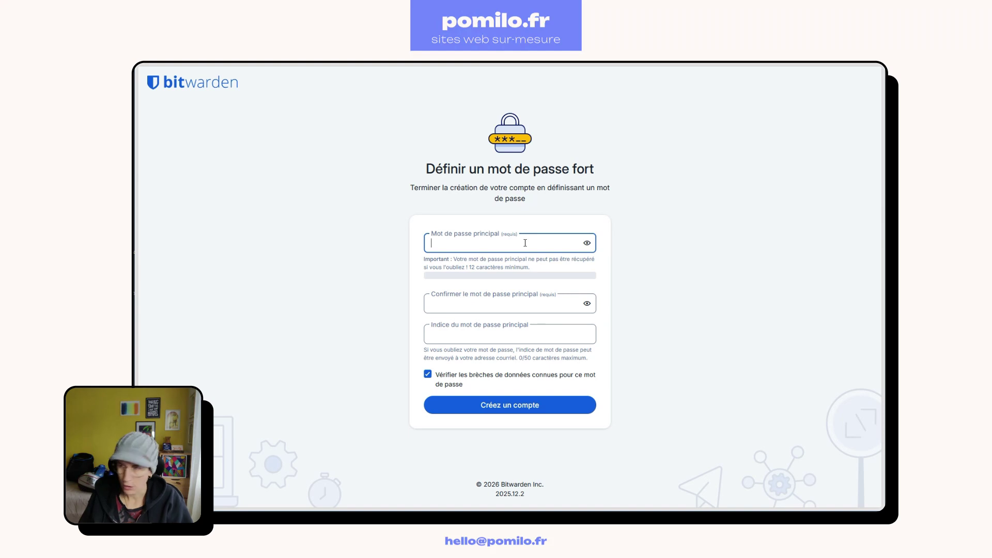
text(●●●●●●●●●●●)
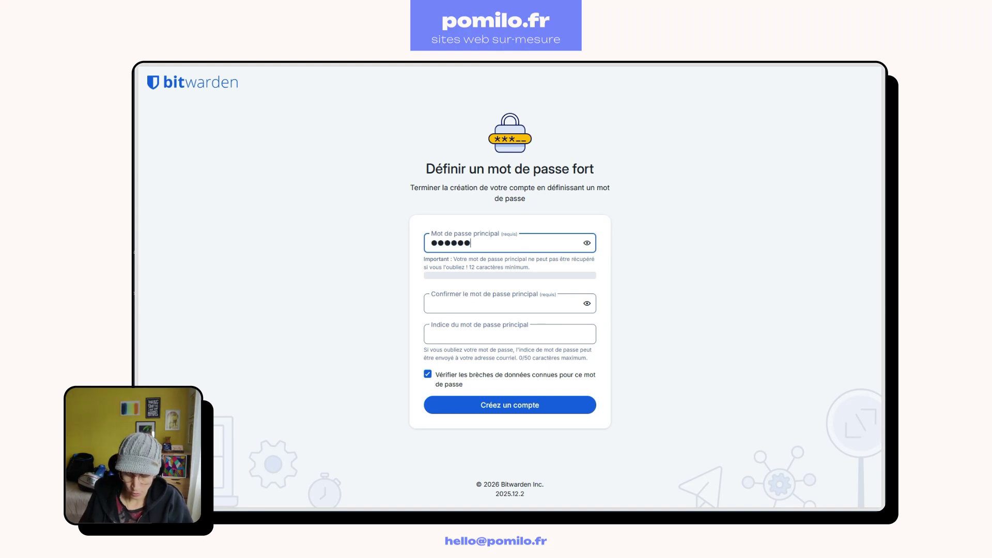
text(●●●●●●●●●●●)
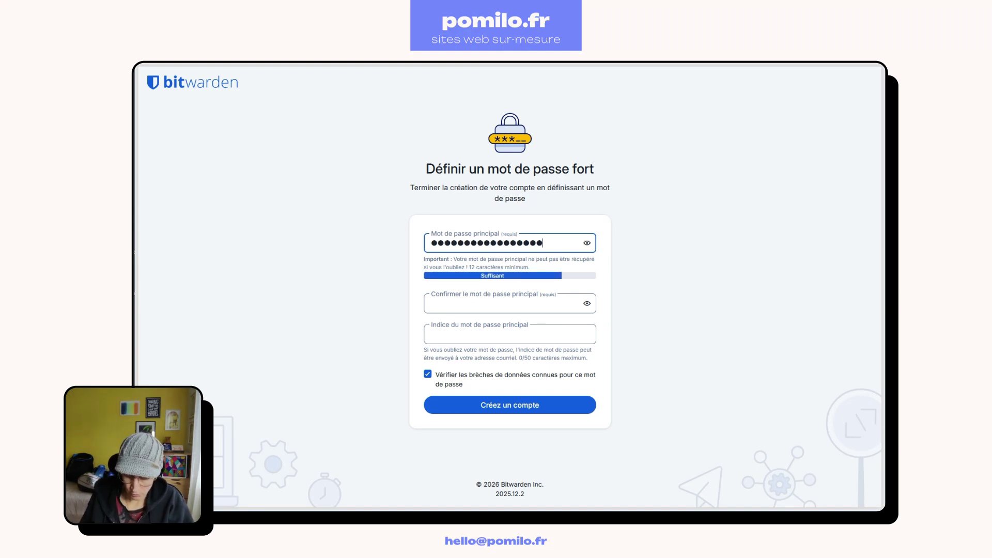
text(●●)
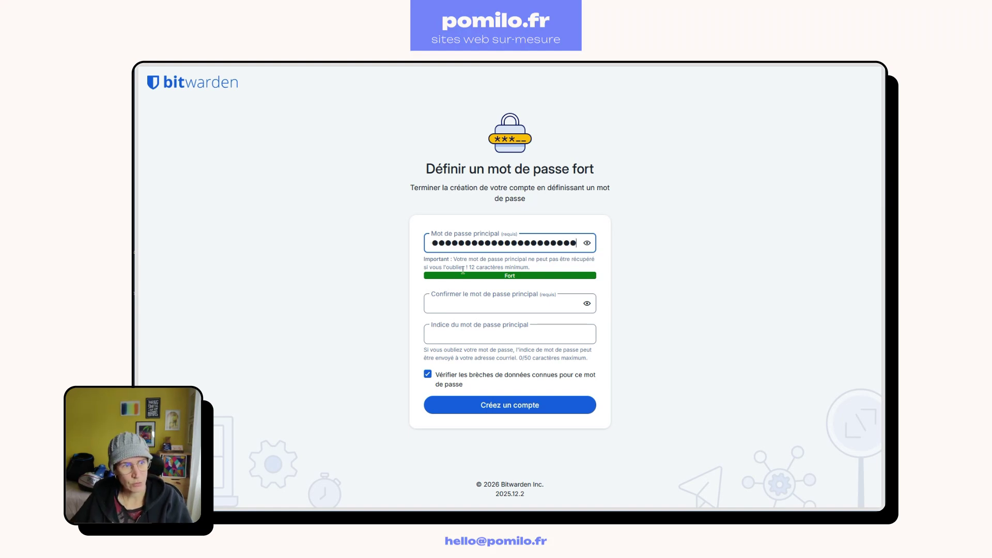
Step: Reveal the master password, type the hint 'ton premier voyage', then delete it, leaving the hint empty
click(587, 243)
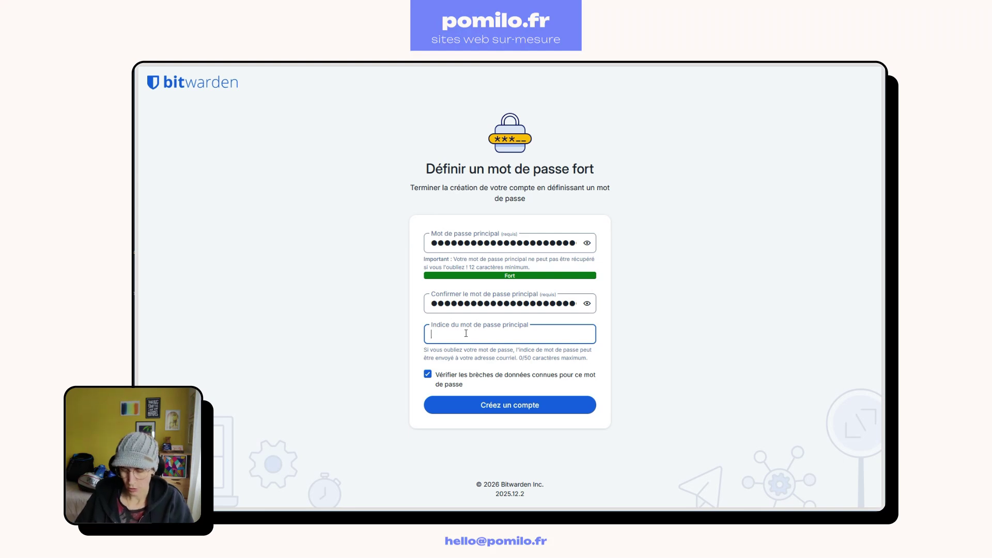
text(ton premier v)
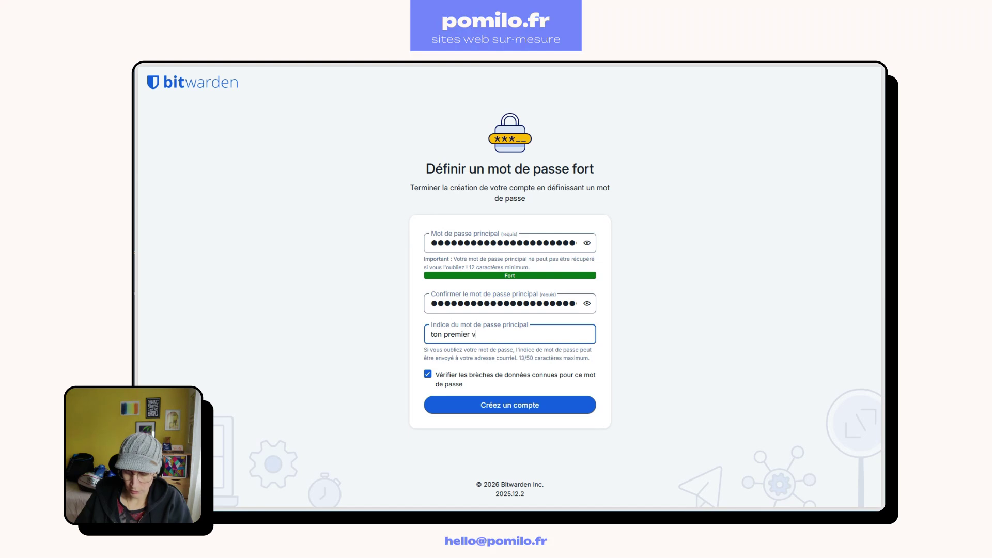
text(oyage)
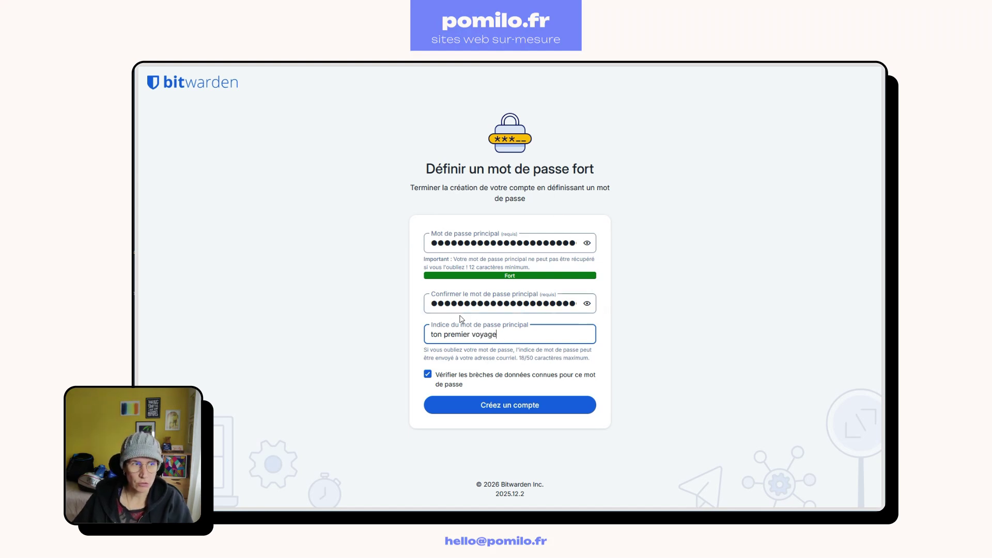
drag(513, 335, 421, 338)
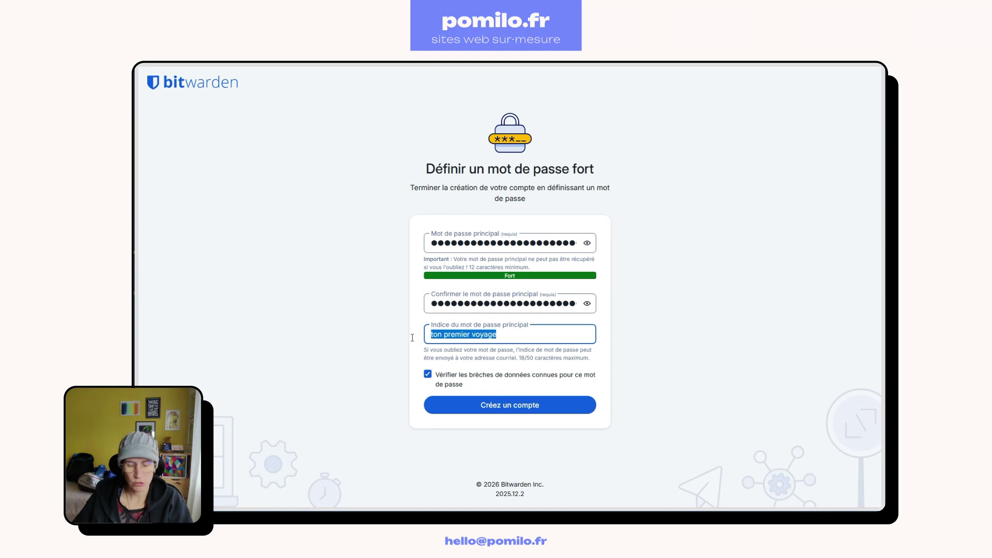
key(BackSpace)
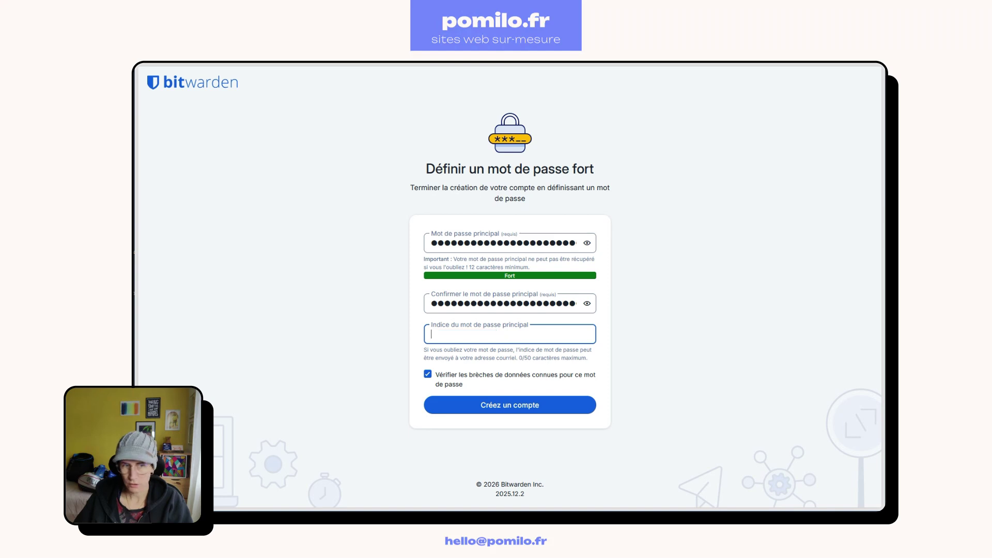
Step: Create the account, skip the browser extension, dismiss the upgrade offer, and return to the check-your-email tab
click(514, 411)
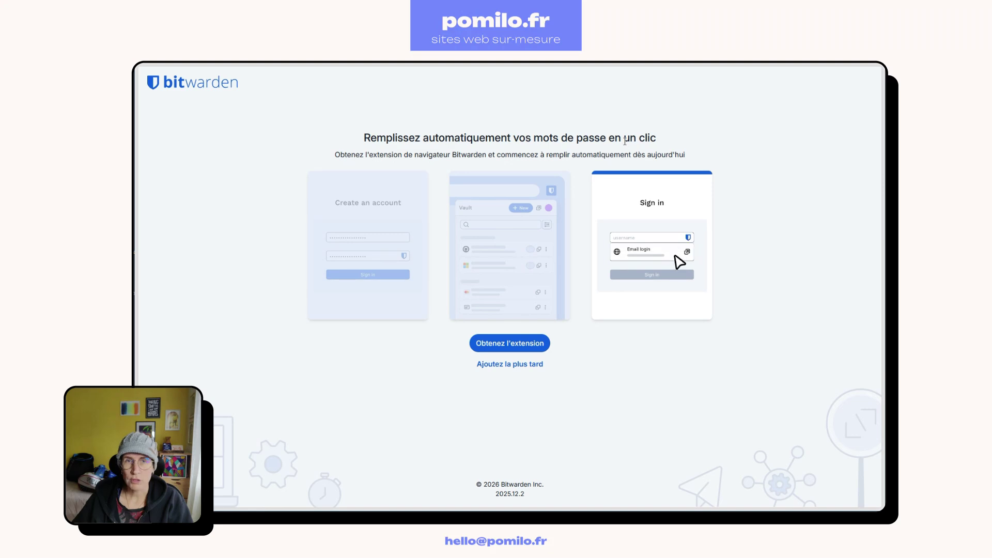
click(500, 366)
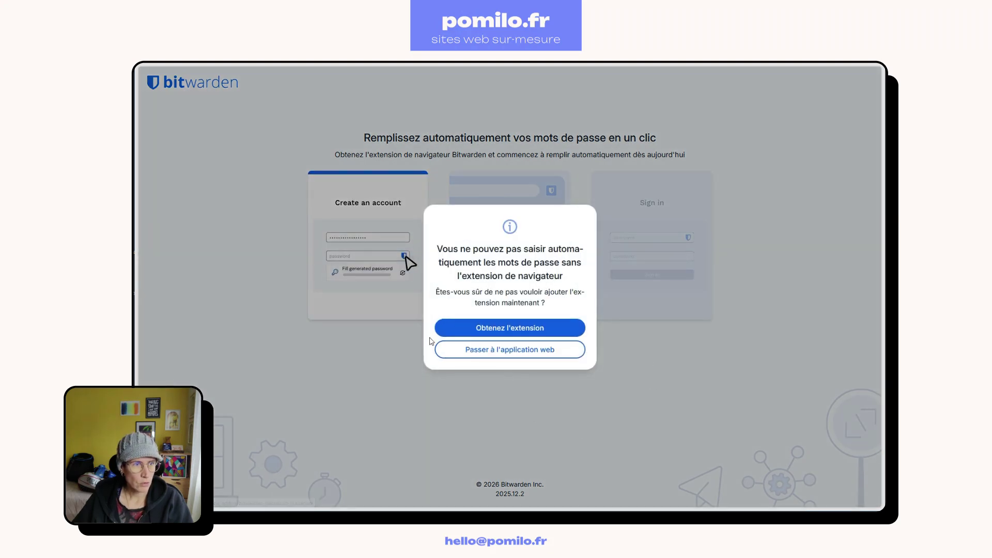
click(475, 355)
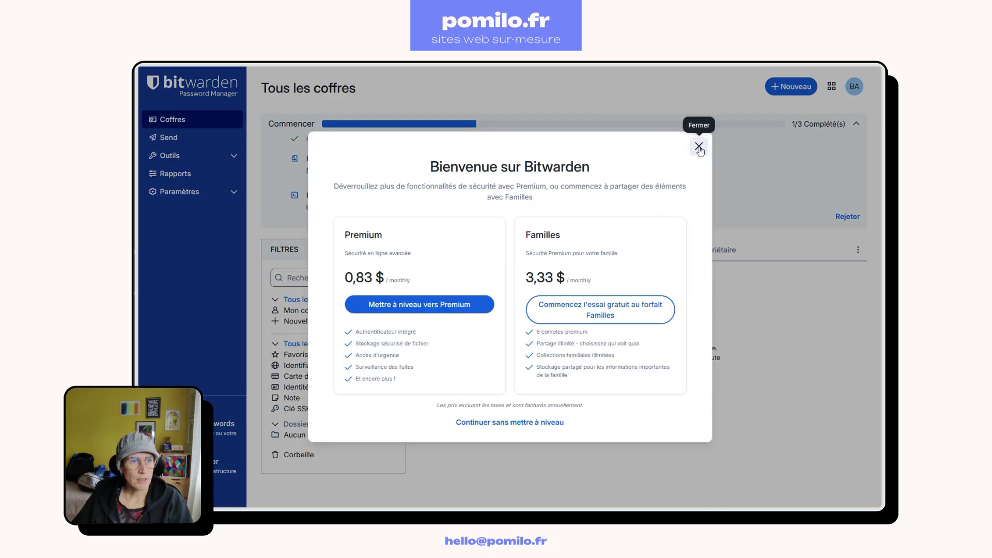
click(698, 148)
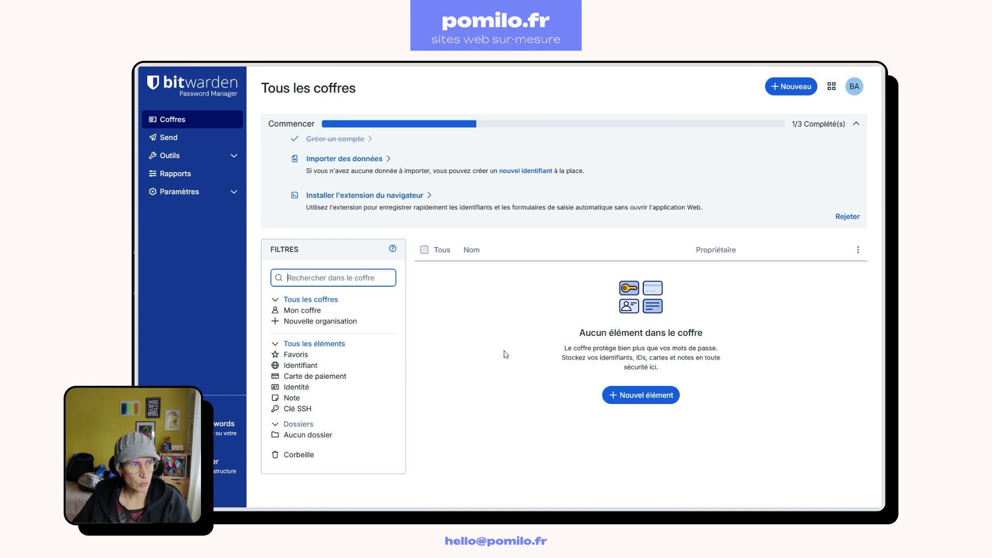
mouse_move(137, 254)
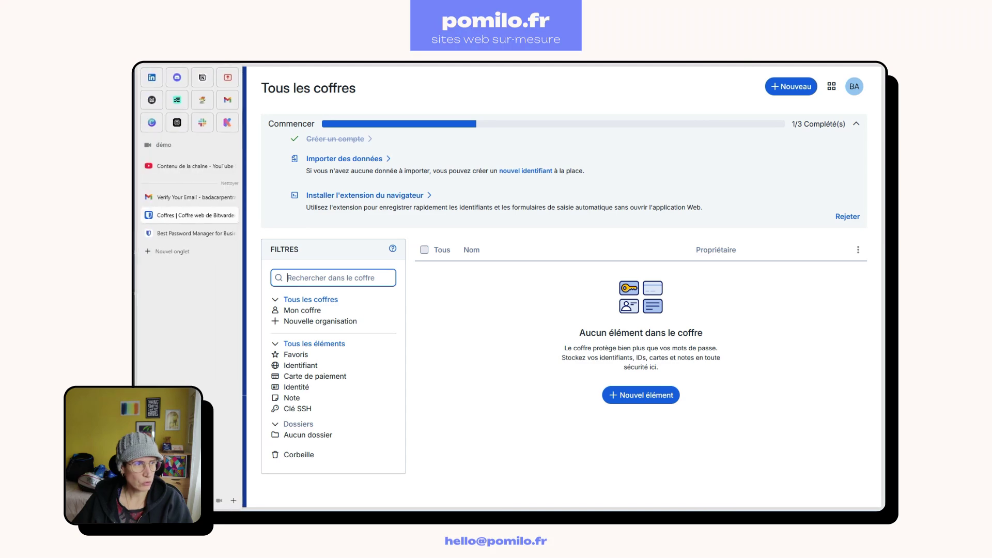
click(170, 232)
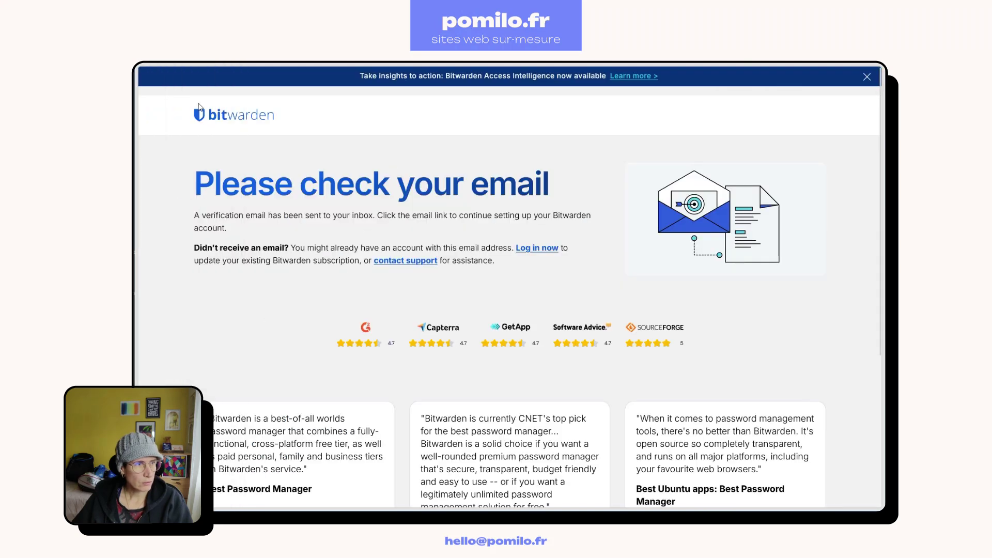
Step: Browse Bitwarden's Downloads page to its Windows desktop application options
click(222, 117)
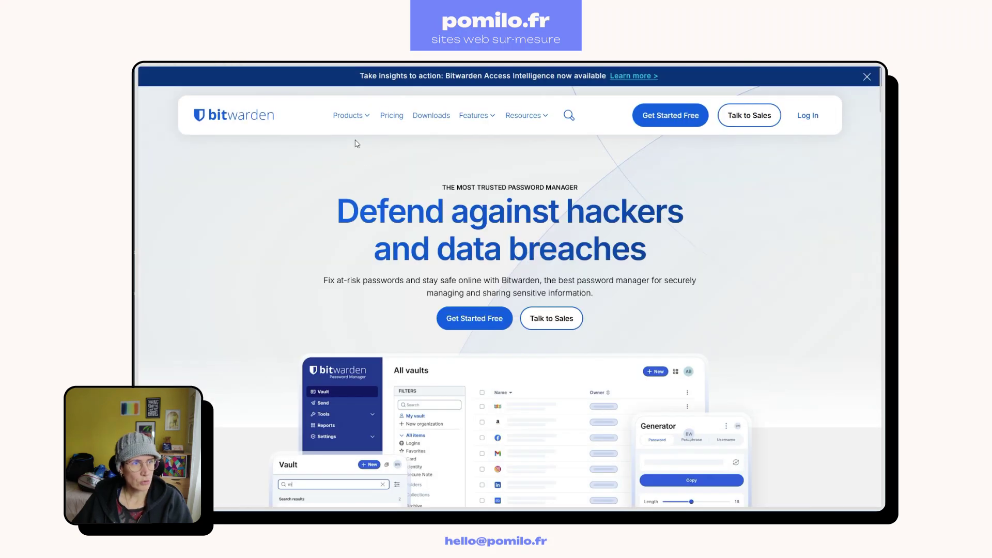
click(427, 117)
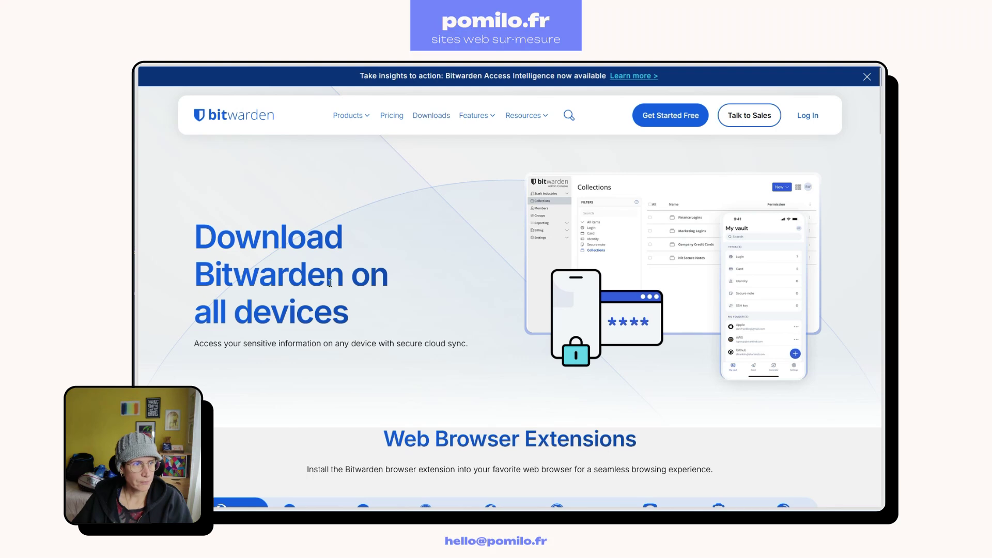
scroll(329, 282, down, 5)
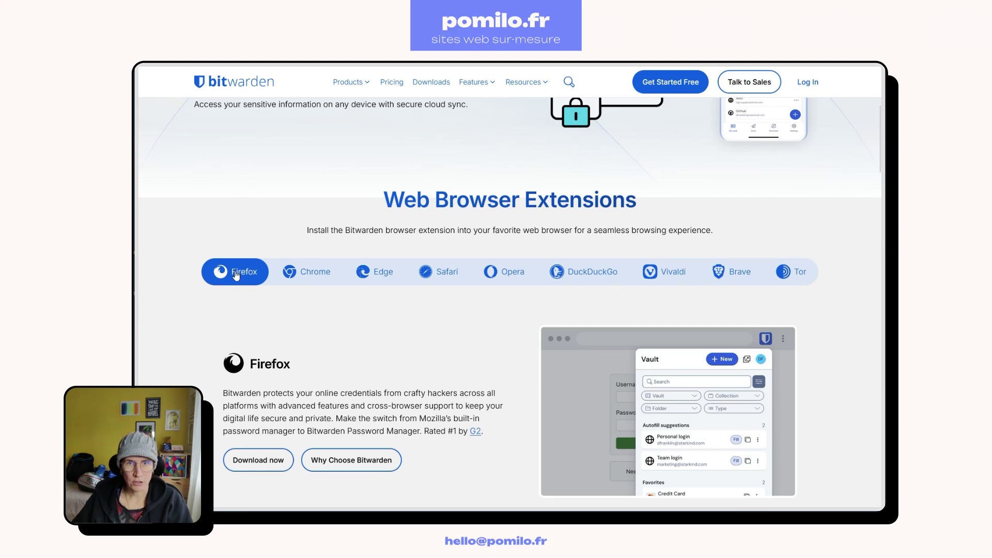
scroll(267, 349, down, 5)
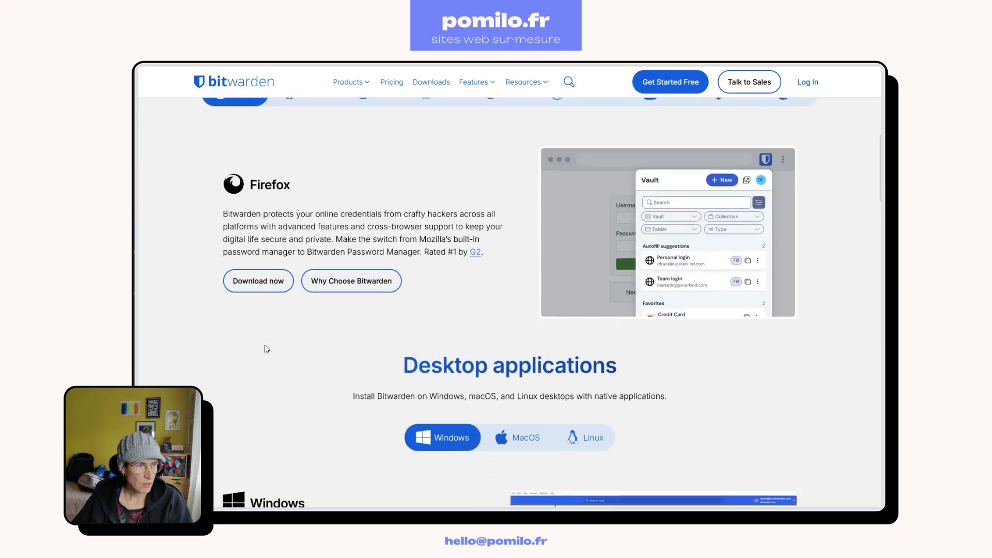
scroll(267, 349, down, 3)
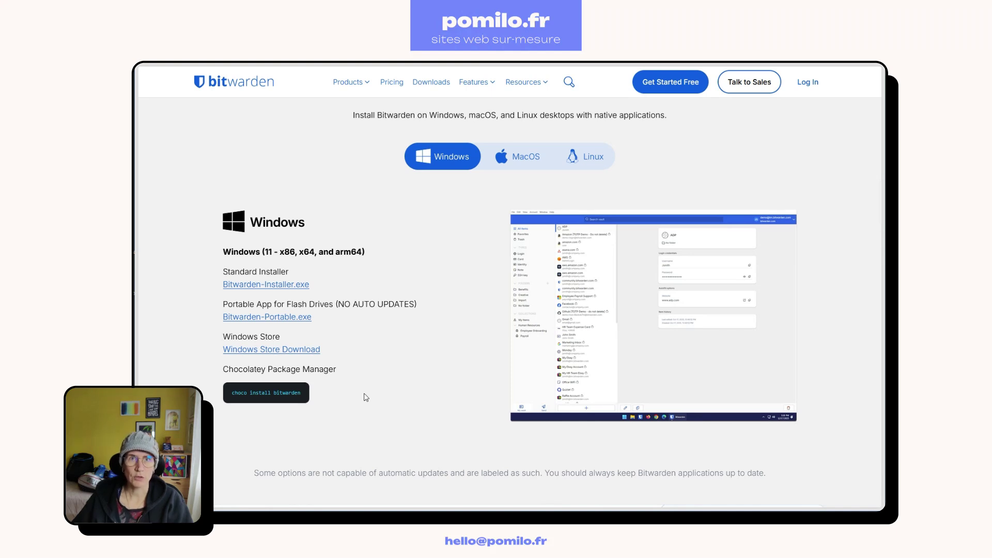
scroll(438, 193, up, 5)
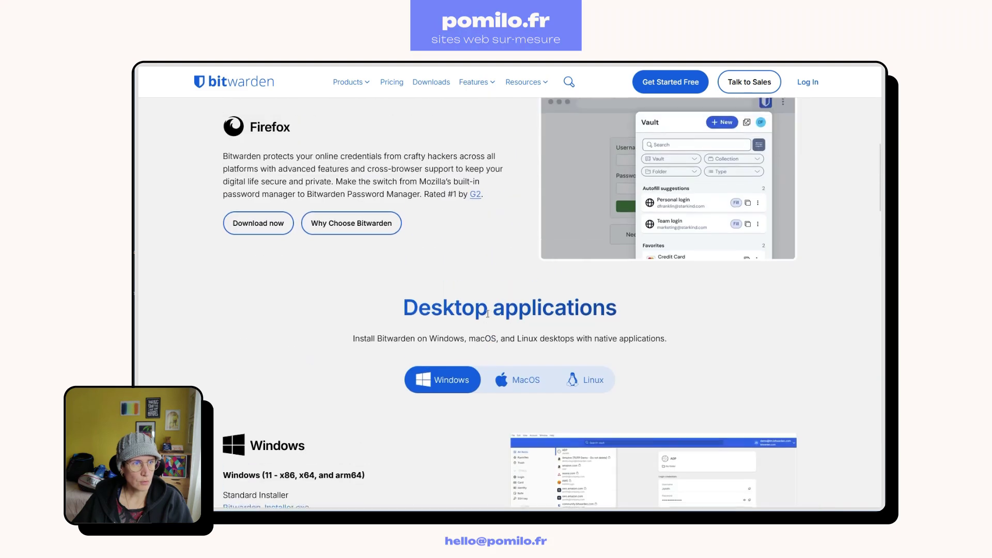
scroll(496, 338, up, 4)
scroll(496, 338, down, 15)
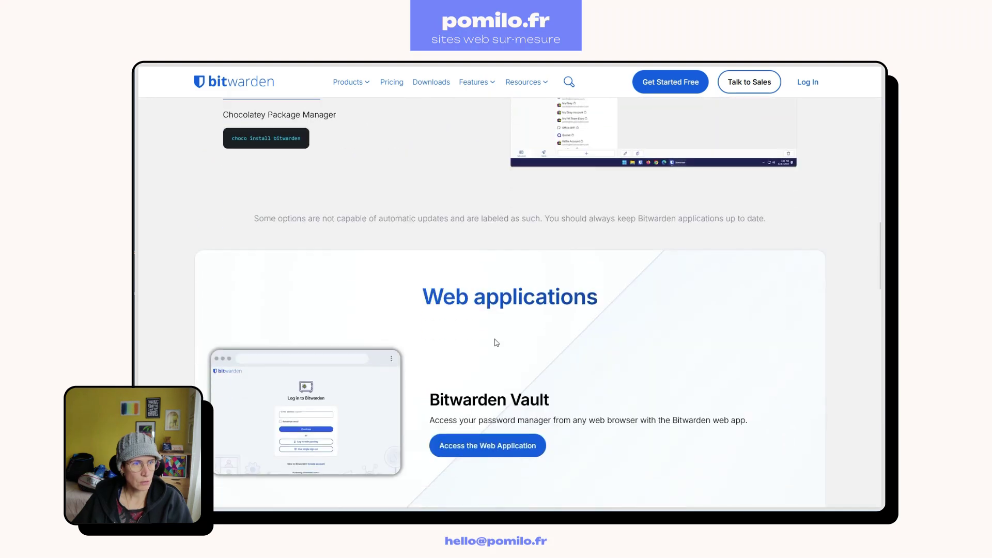
scroll(497, 342, down, 9)
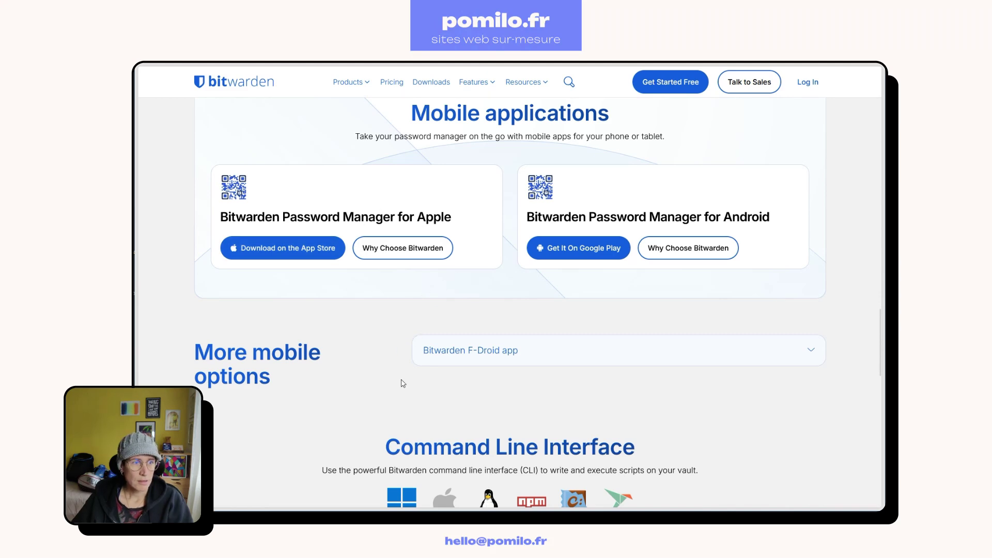
scroll(403, 382, up, 6)
scroll(402, 383, up, 10)
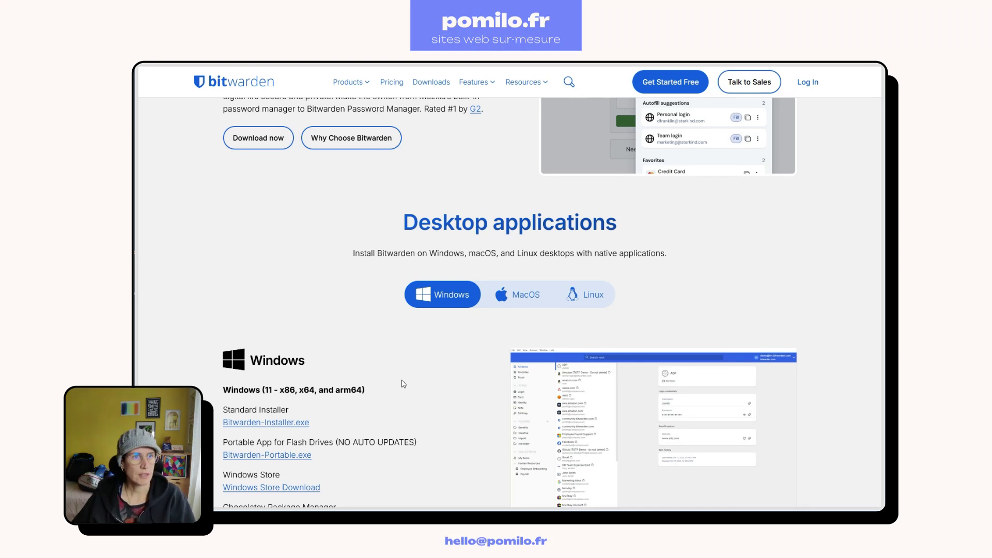
Step: Return to the empty web vault and begin a new login item
mouse_move(139, 206)
click(179, 215)
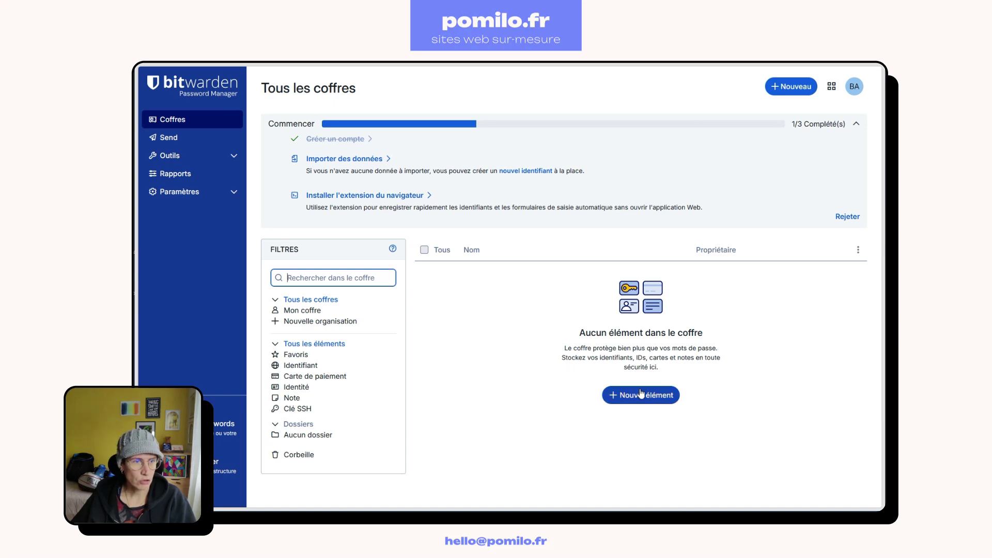
click(651, 401)
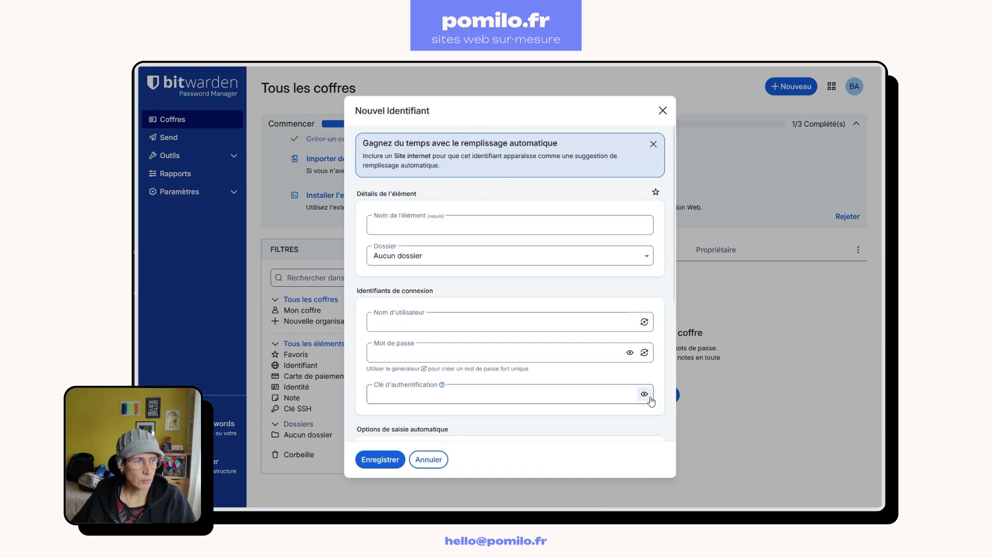
Step: Name the new login 'badnet', leaving its folder at Aucun dossier
click(397, 222)
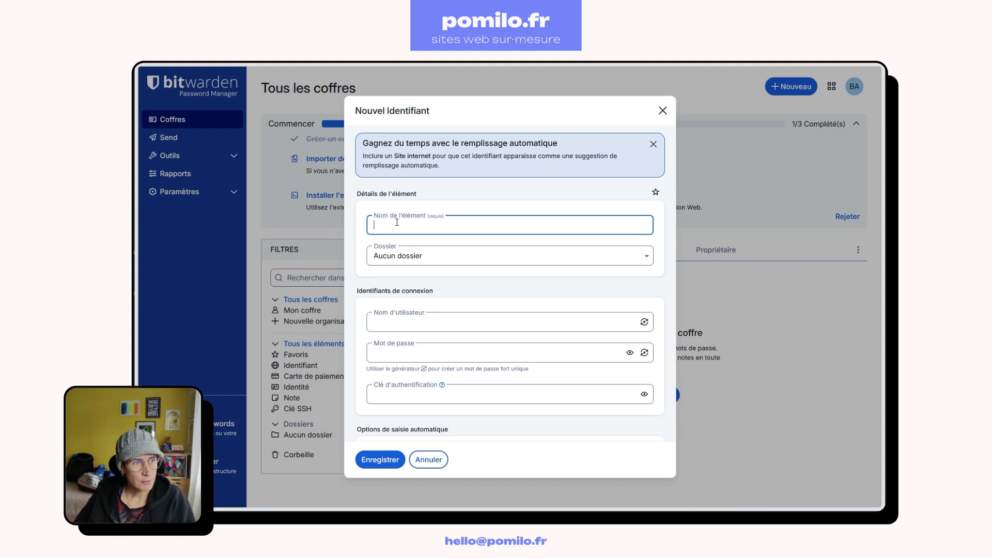
text(badnet)
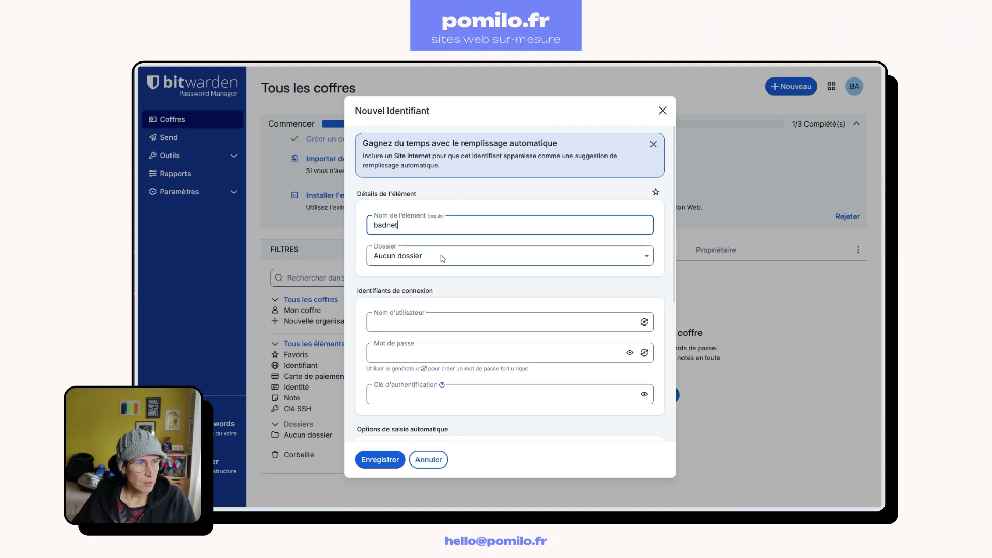
click(443, 259)
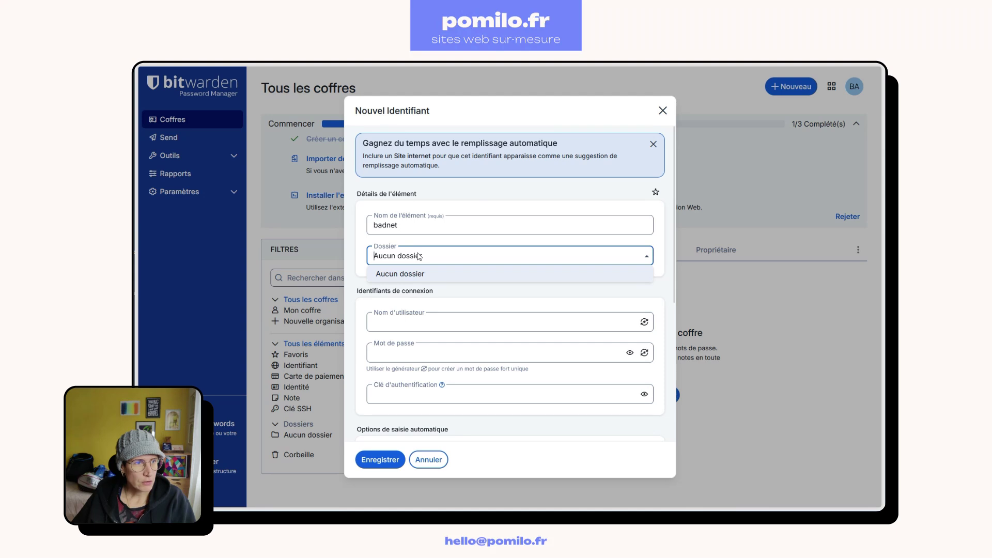
click(452, 294)
click(413, 321)
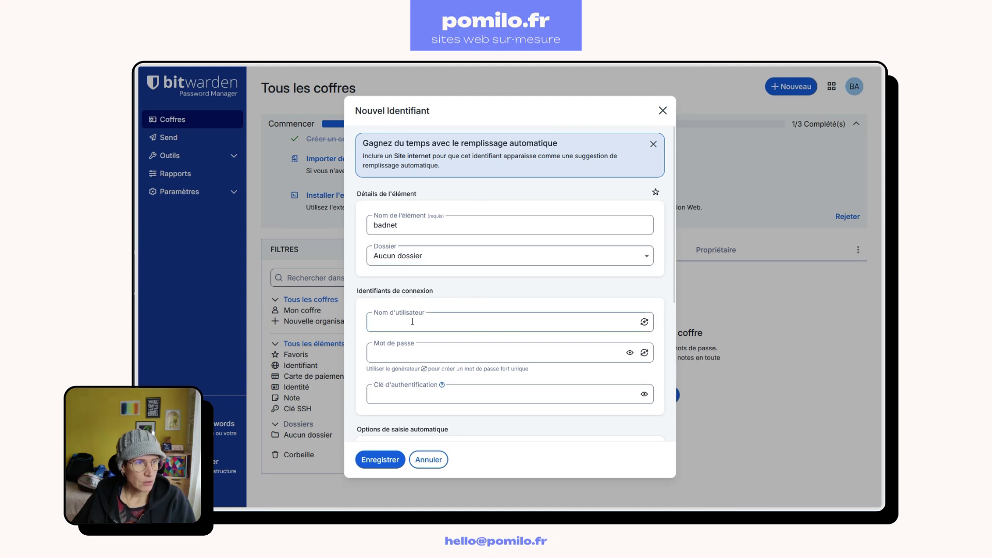
click(404, 353)
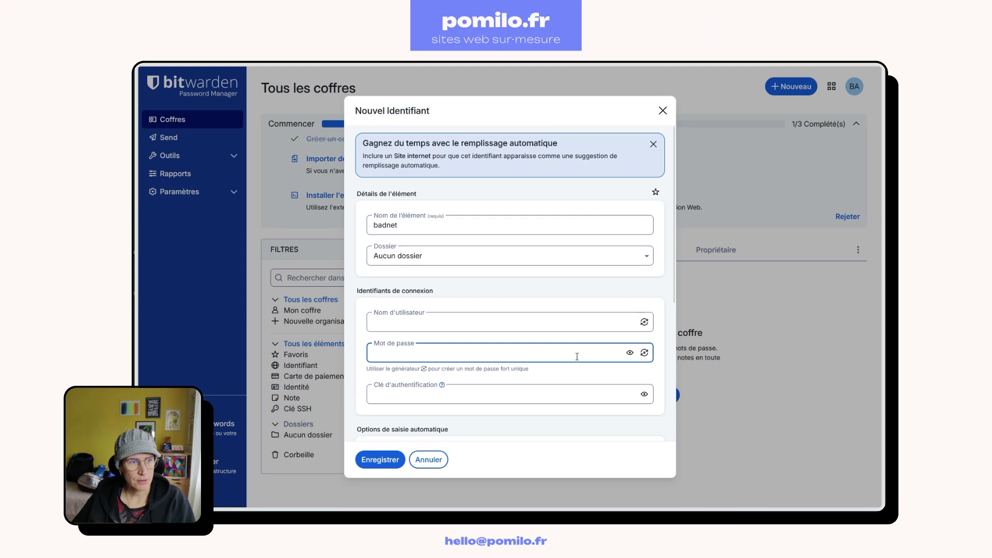
Step: Generate a 16-character password including special characters !@#$%^&* and copy it
click(644, 352)
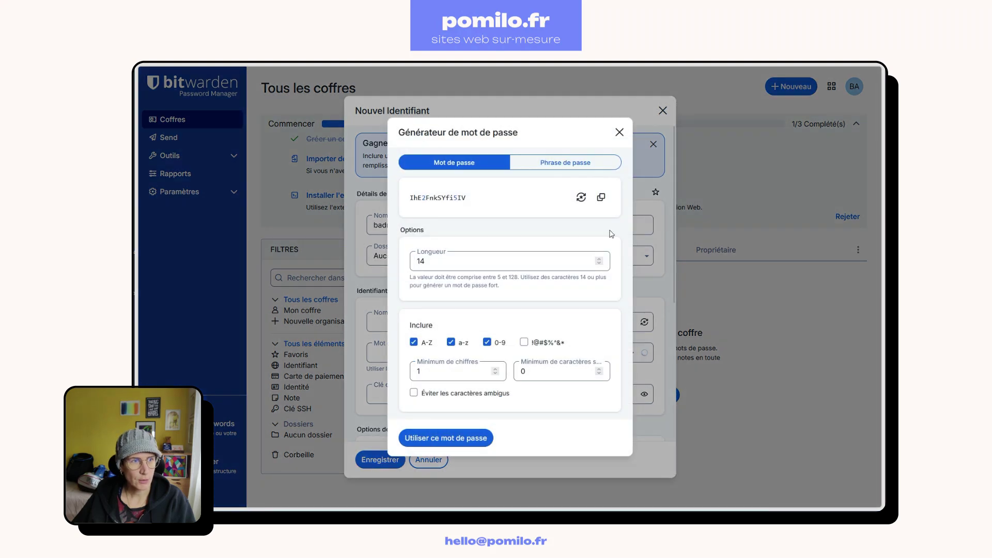
click(443, 262)
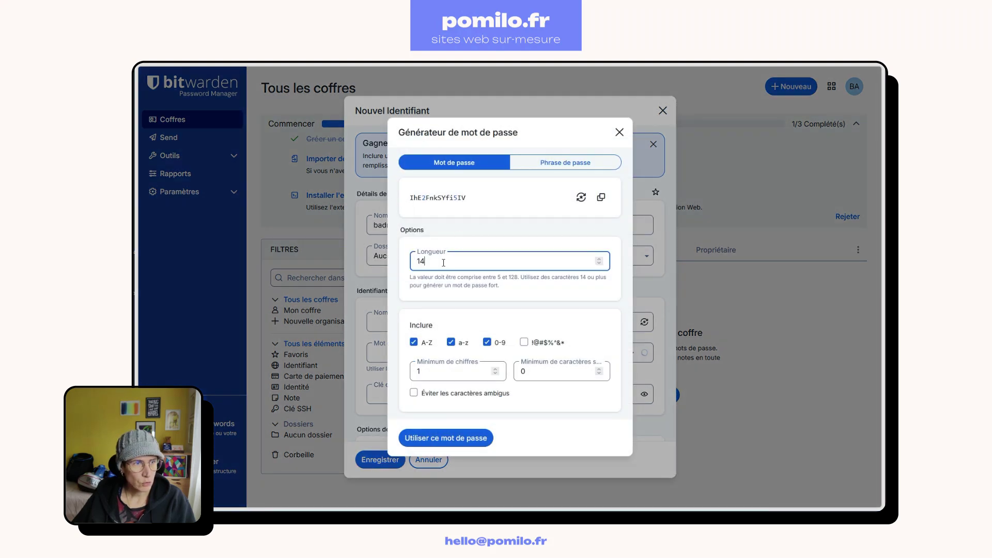
click(599, 258)
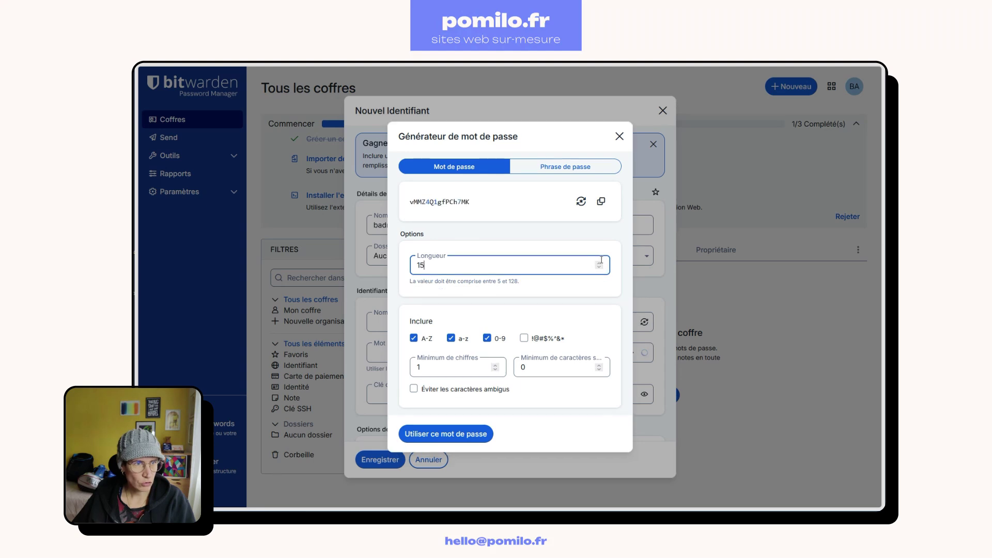
click(599, 261)
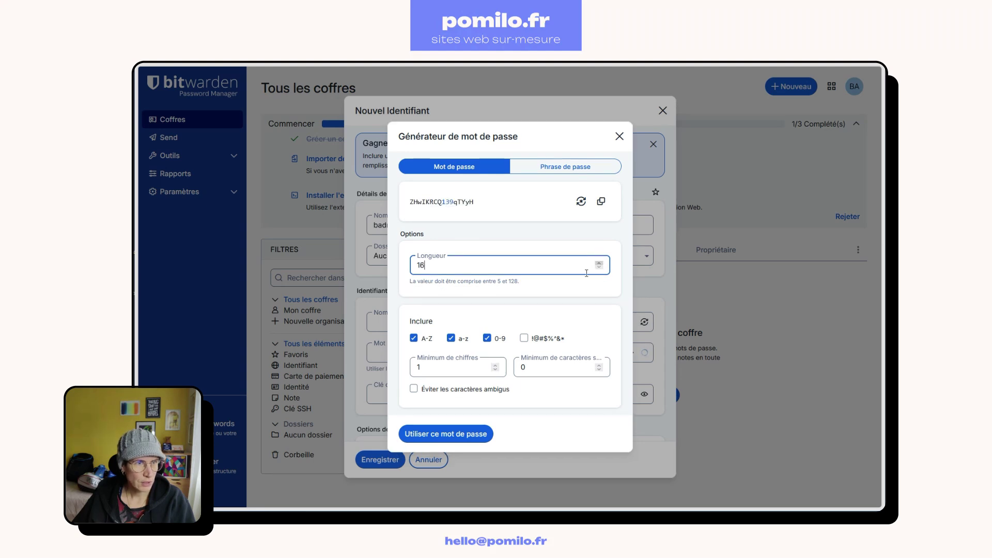
click(524, 338)
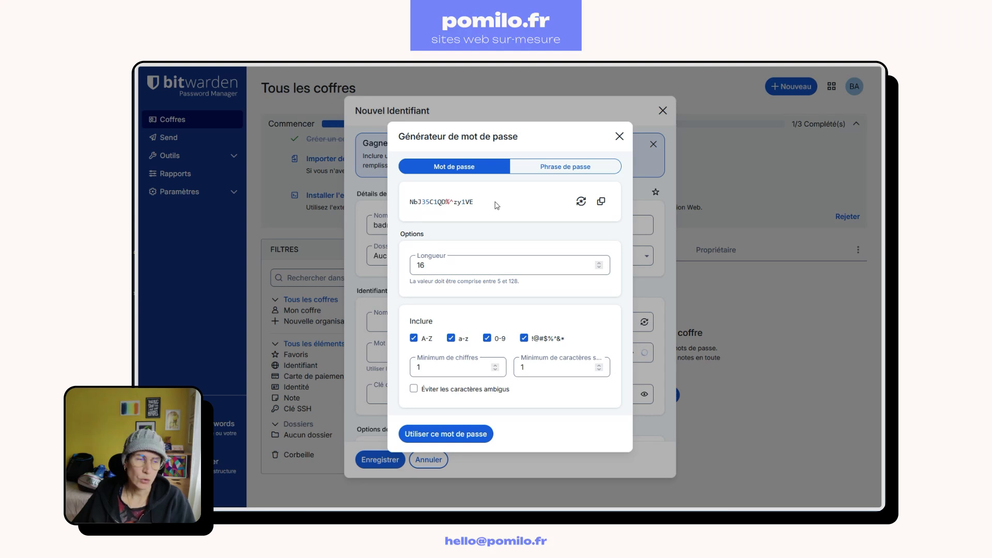
click(601, 202)
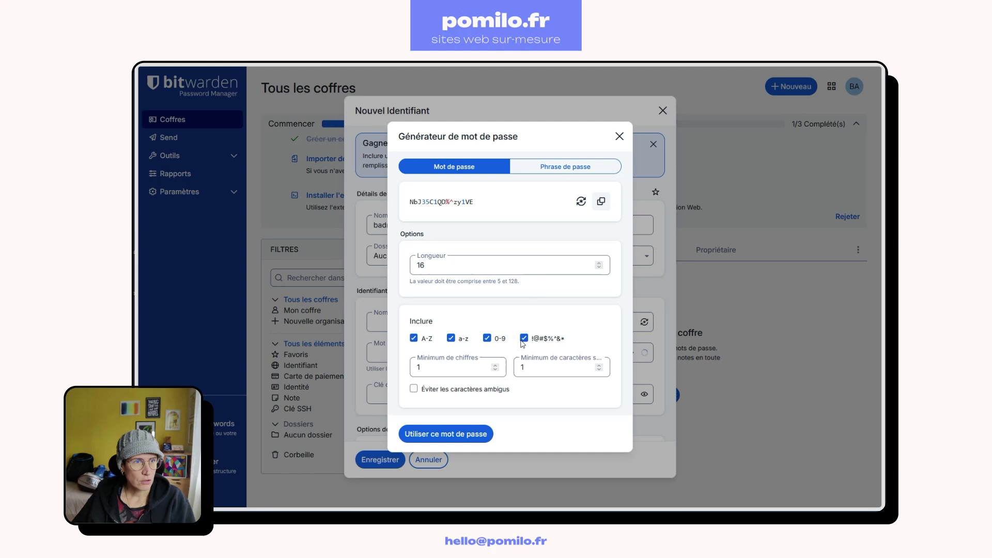
Step: Insert the generated password into the new badnet login
click(437, 435)
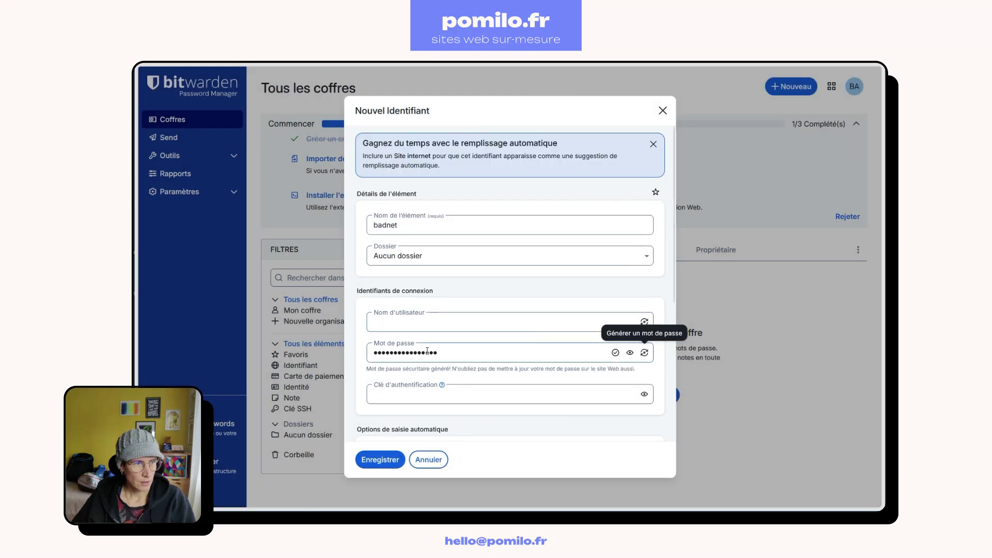
scroll(393, 341, down, 2)
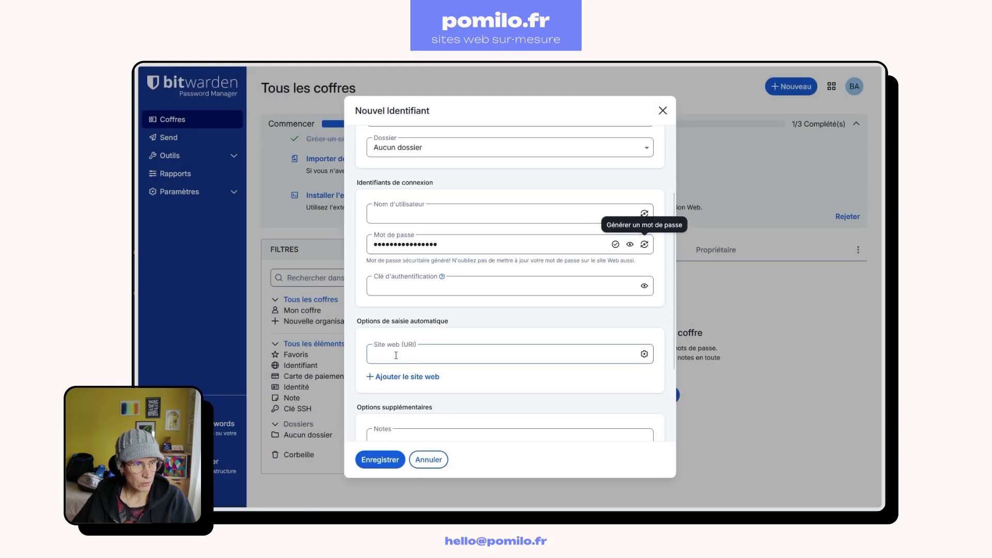
scroll(445, 372, up, 2)
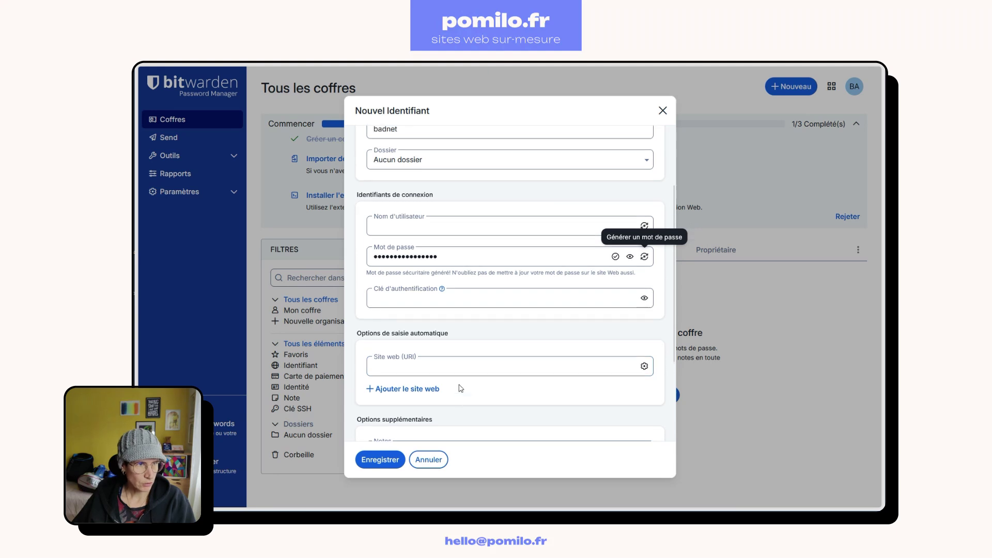
Step: Enter BCC as the username and save the badnet login
click(422, 322)
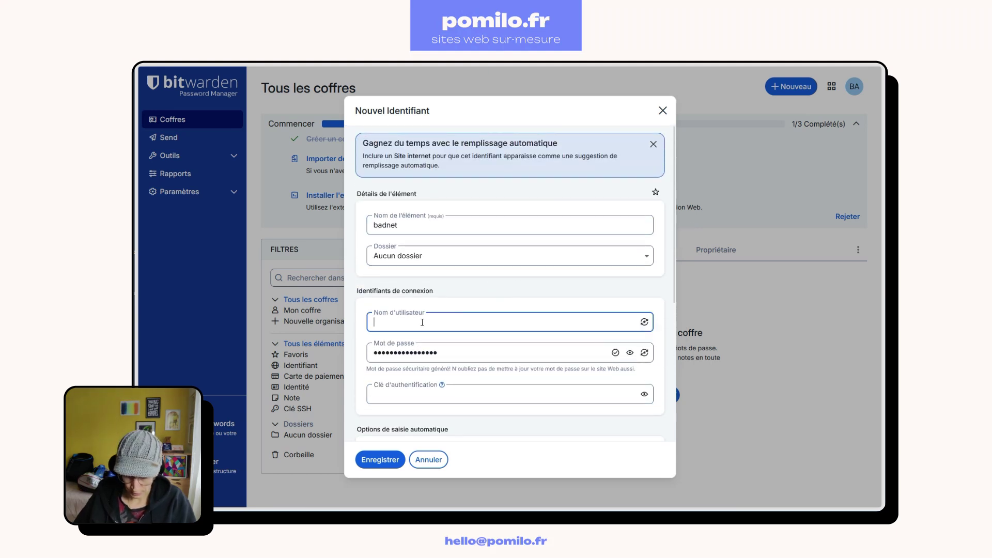
text(bad)
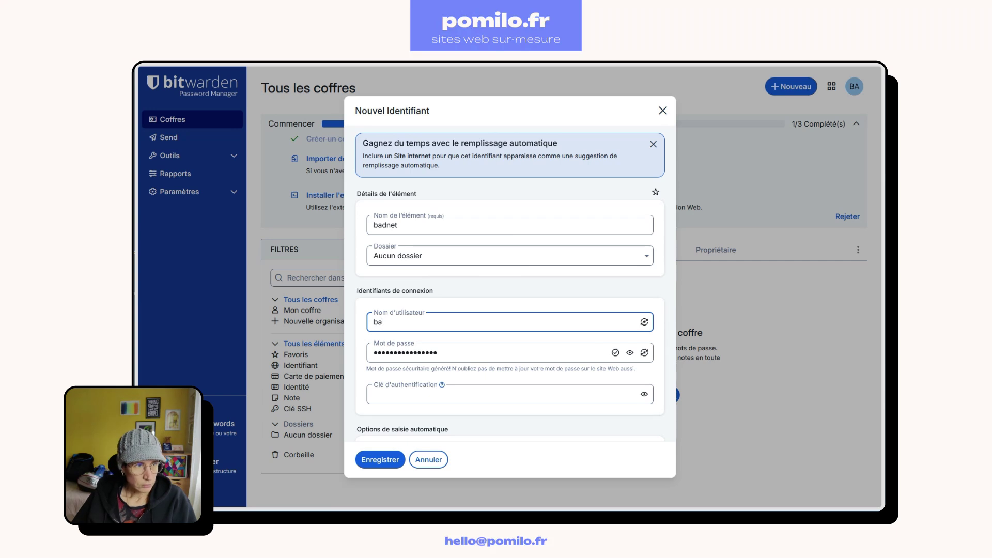
key(BackSpace)
key(BackSpace)
text(BCC)
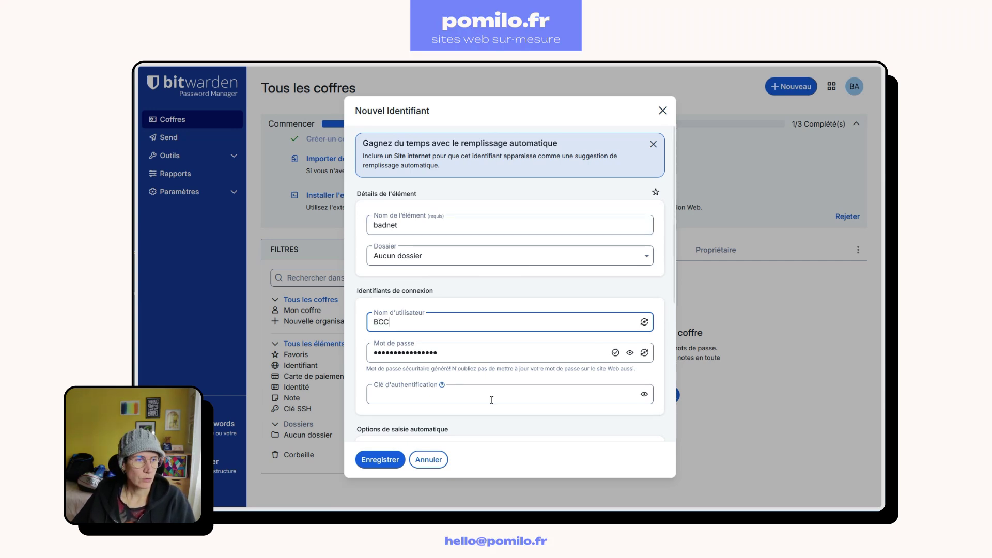
click(377, 462)
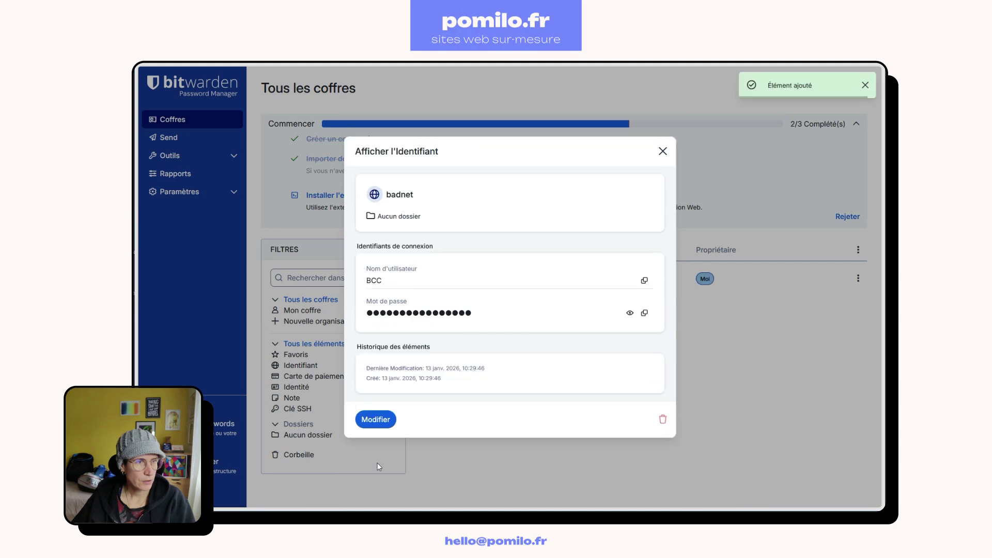
Step: Close the badnet login's details, open and dismiss its actions menu, then click into the vault search
click(663, 150)
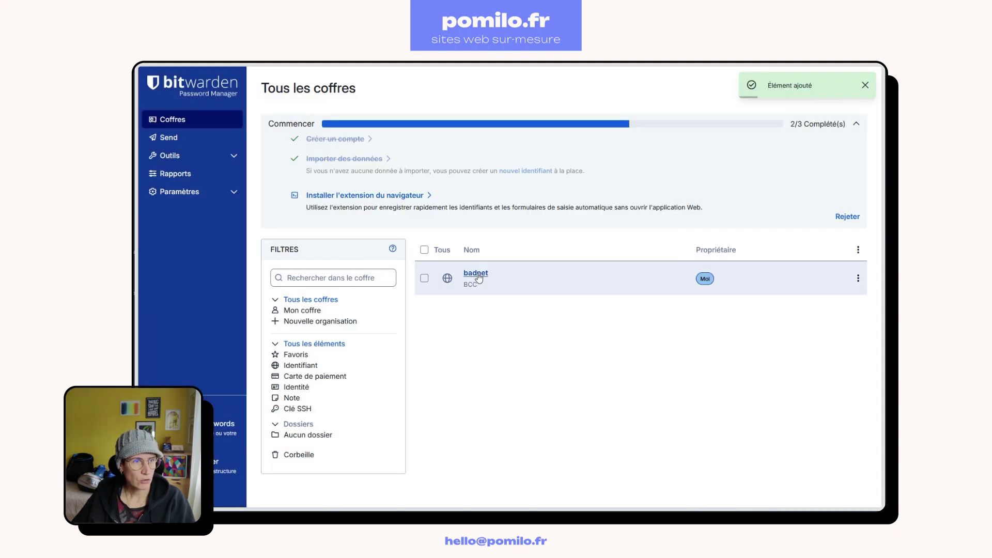
click(857, 278)
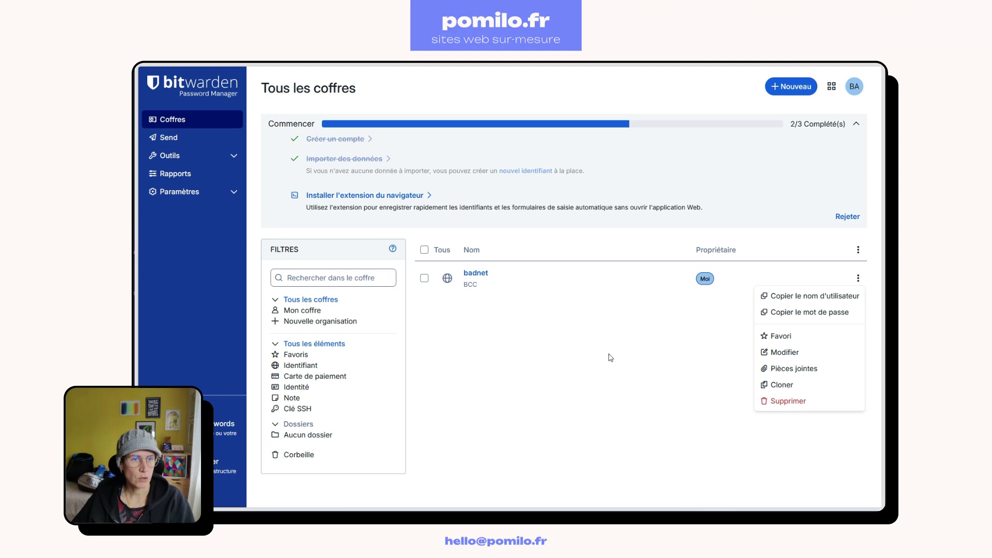
click(561, 340)
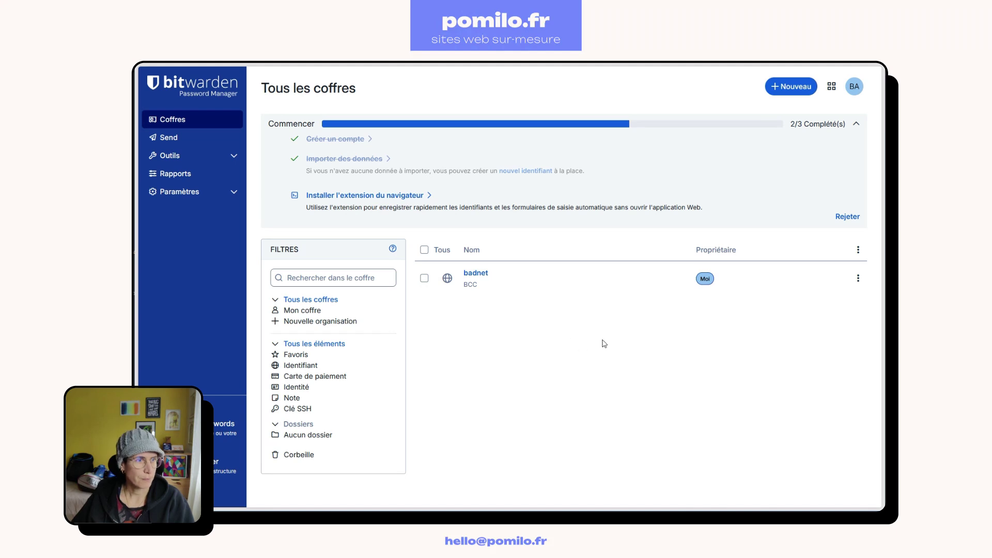
click(331, 279)
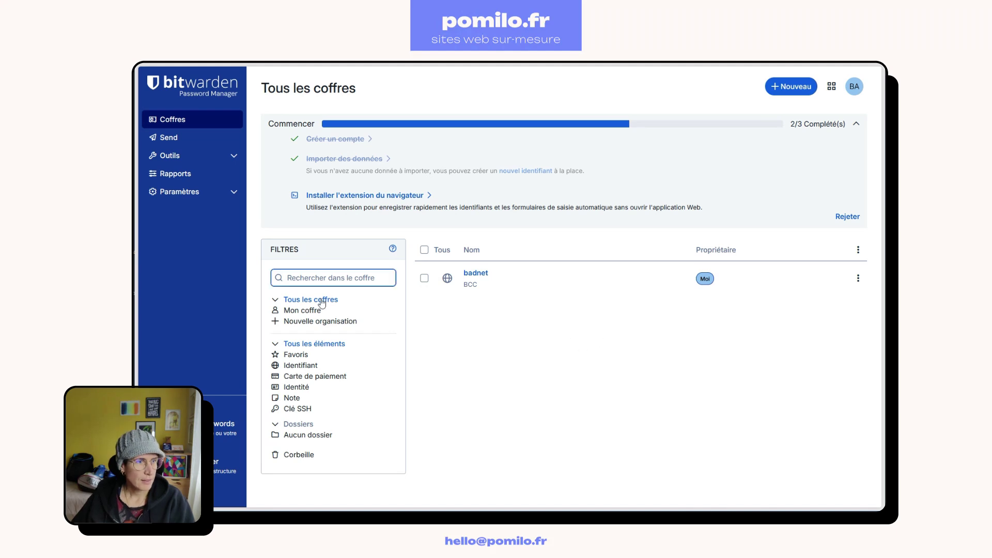
Step: Filter to unfiled items and create a new folder named 'admin'
click(306, 435)
click(791, 87)
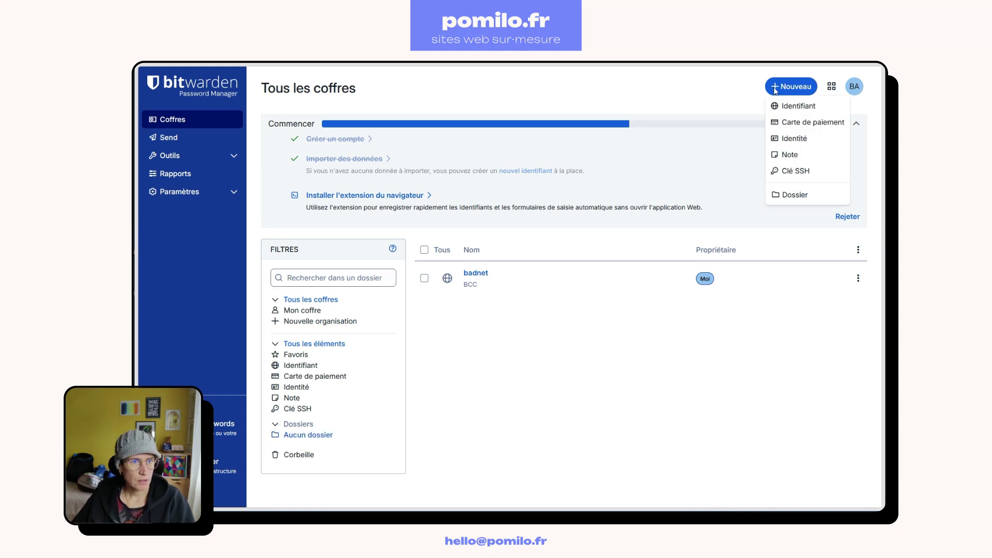
click(791, 196)
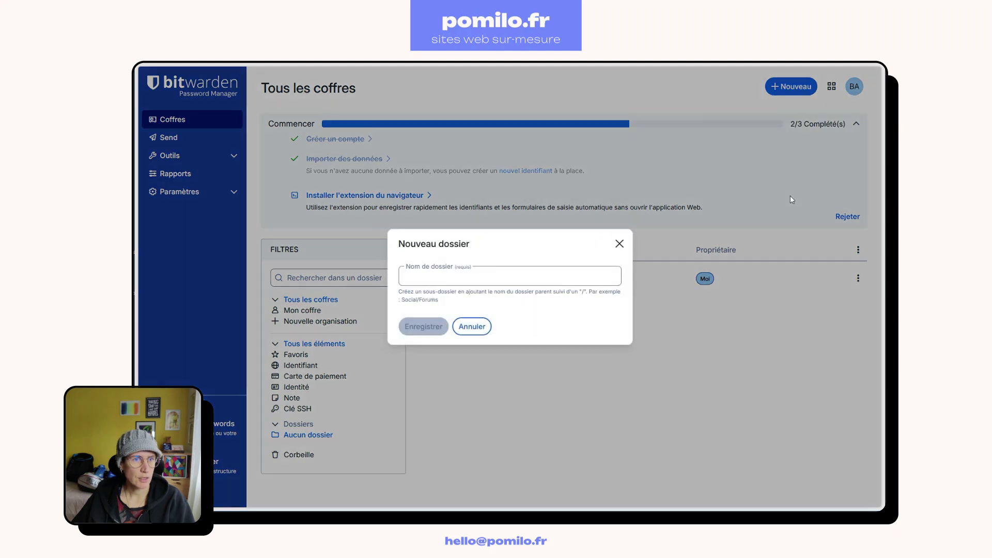
click(442, 278)
text(admin)
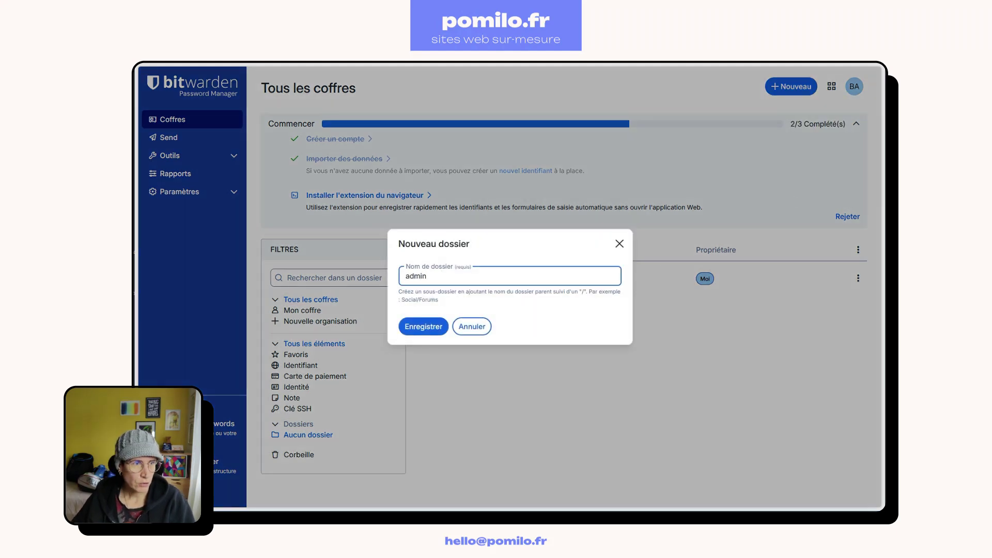
click(412, 329)
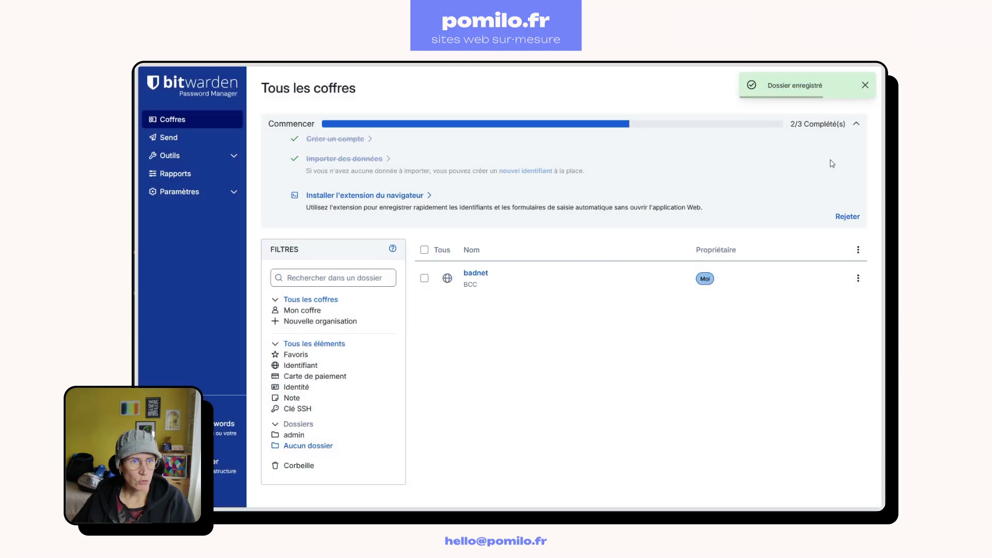
Step: Create a second new folder named 'compet'
click(866, 86)
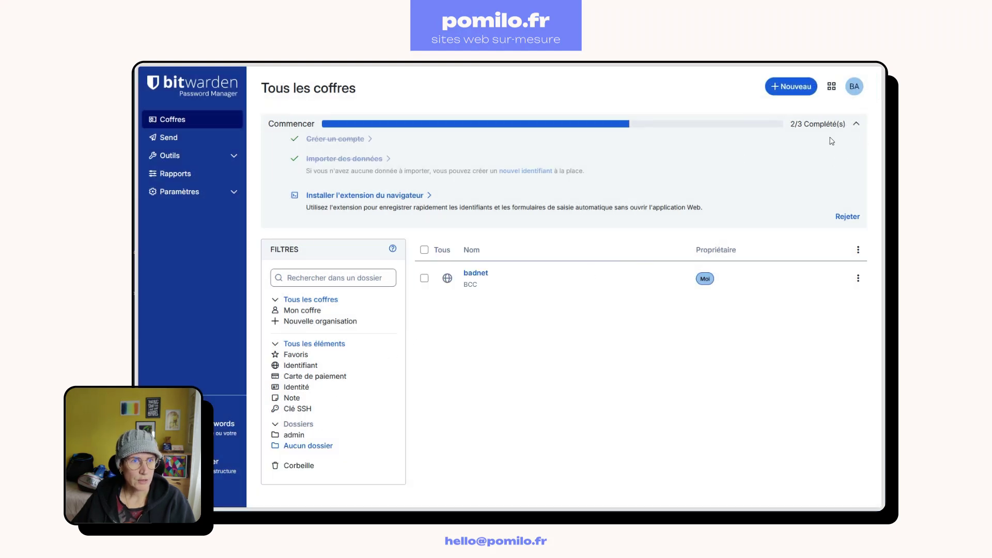
click(788, 87)
click(794, 194)
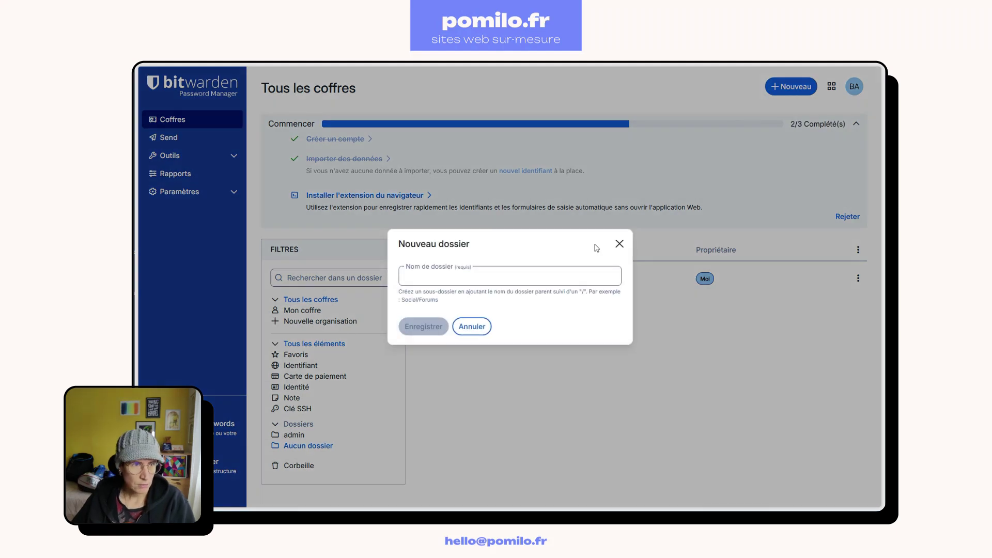
click(531, 279)
text(compet)
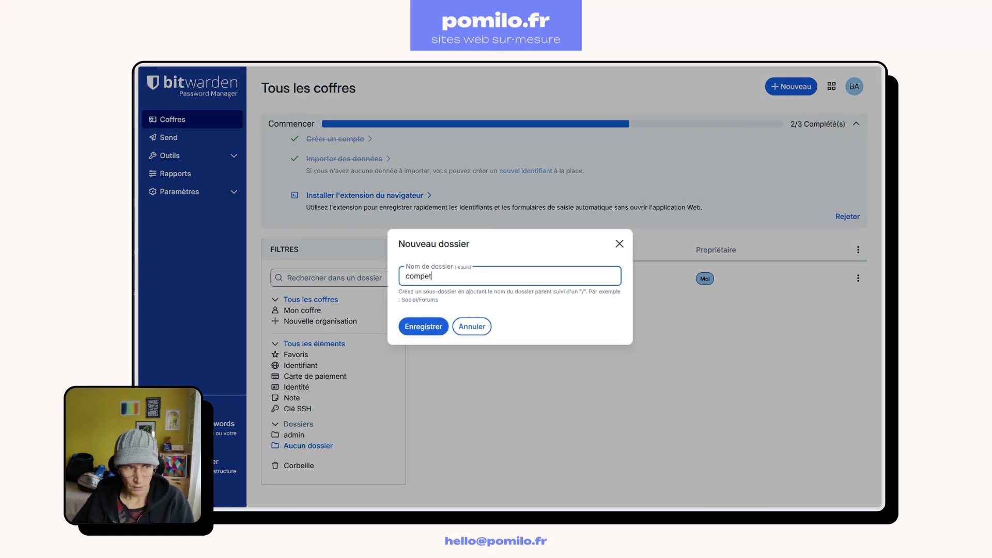
click(419, 326)
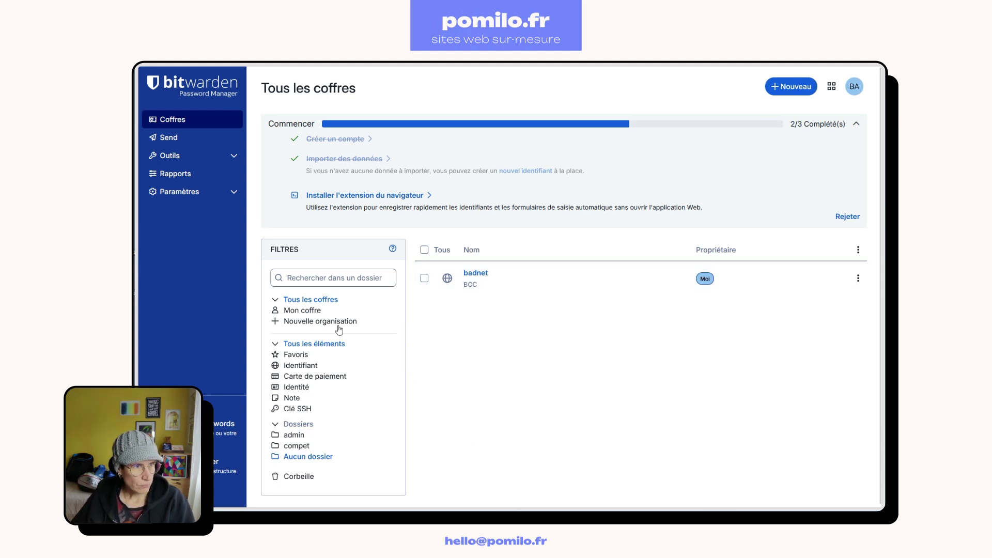
Step: Search the vault for 'bad', then clear the search
click(311, 277)
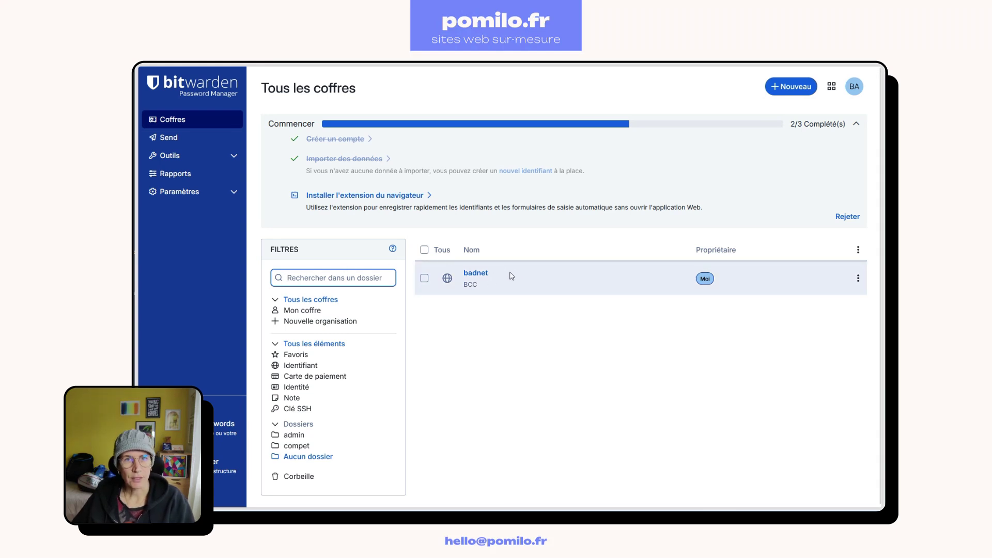
text(badnet)
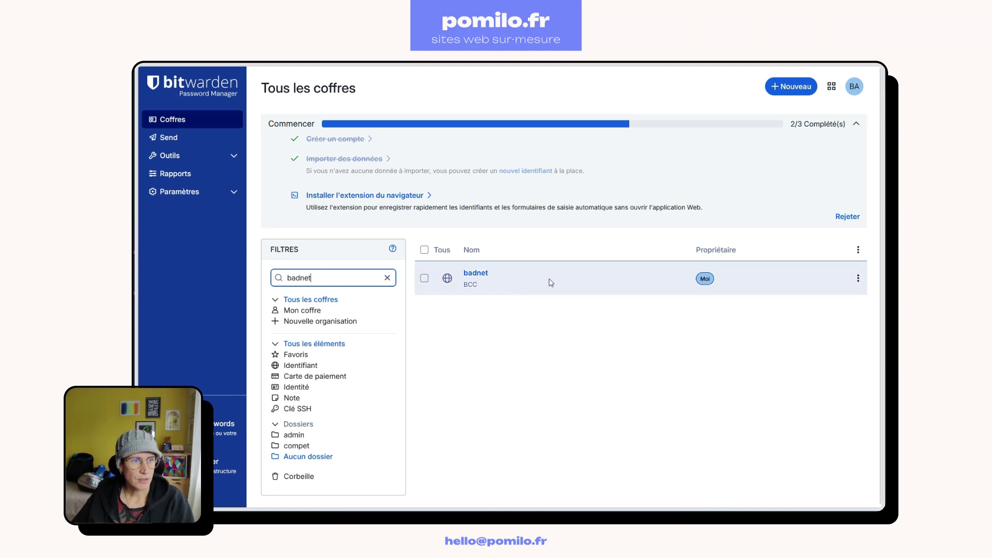
key(ctrl+a)
key(BackSpace)
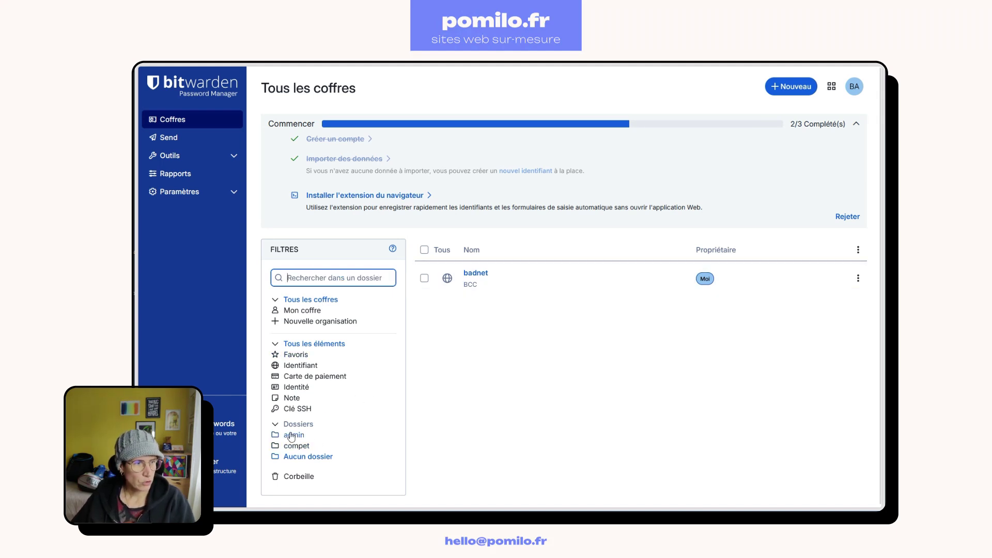
click(621, 280)
Step: Edit the badnet login to file it under the compet folder, save, and close
click(858, 278)
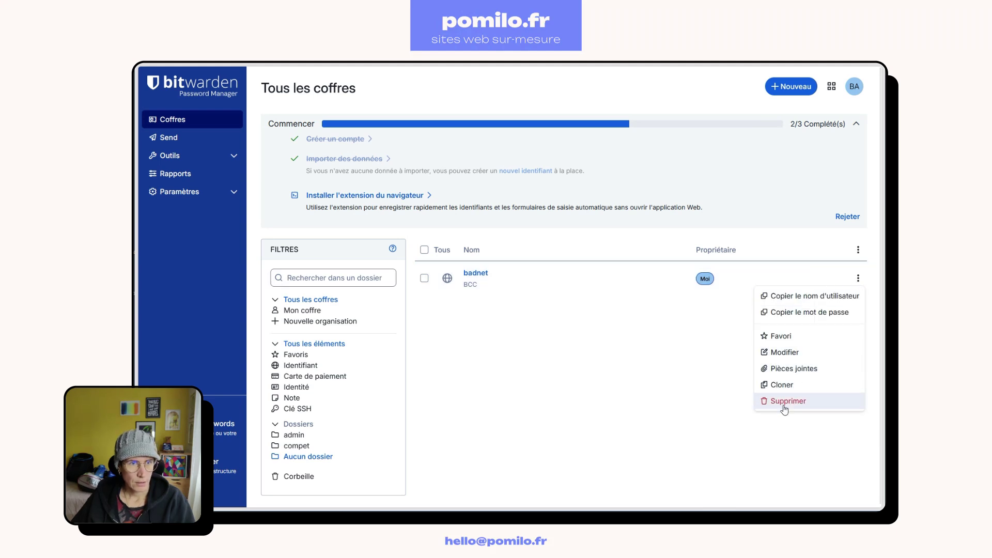
click(785, 352)
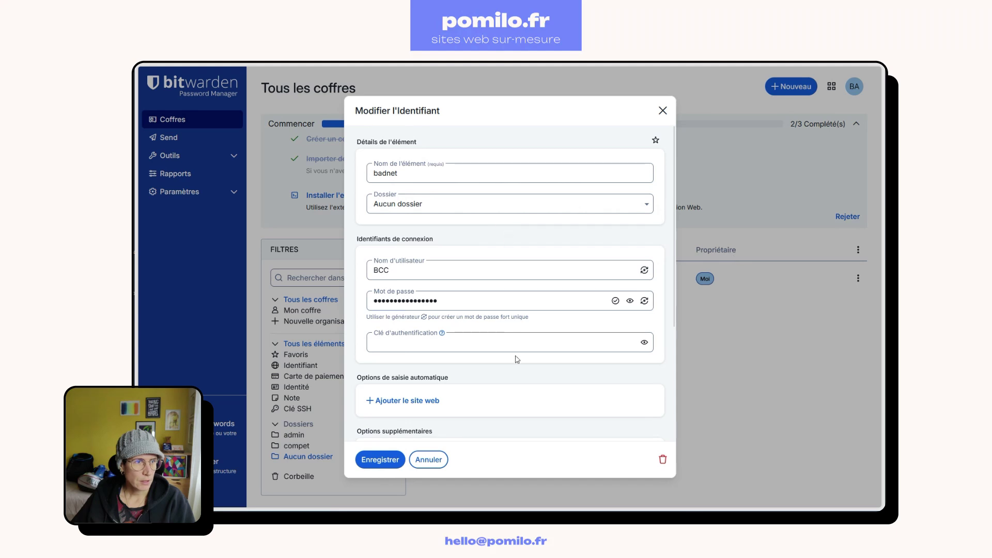
click(432, 197)
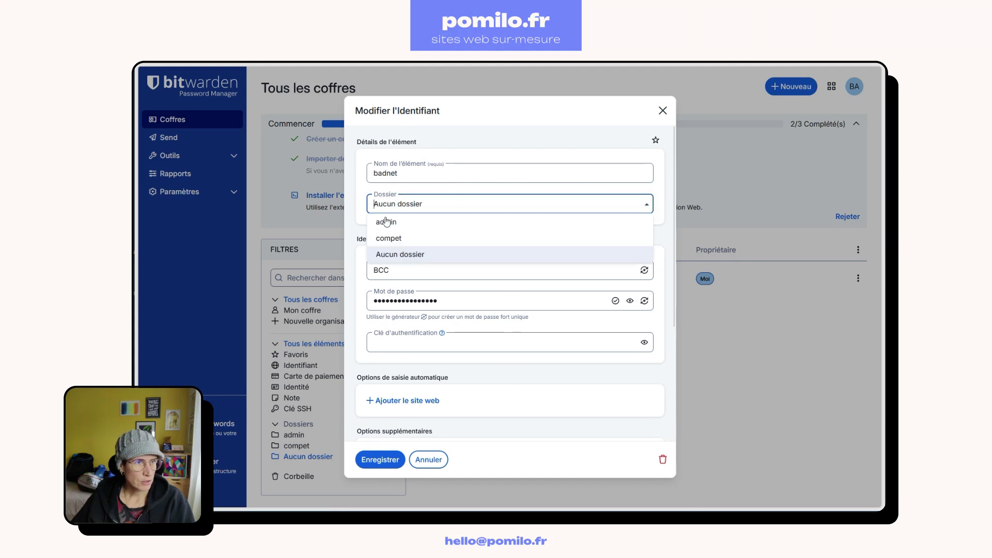
click(386, 239)
click(381, 460)
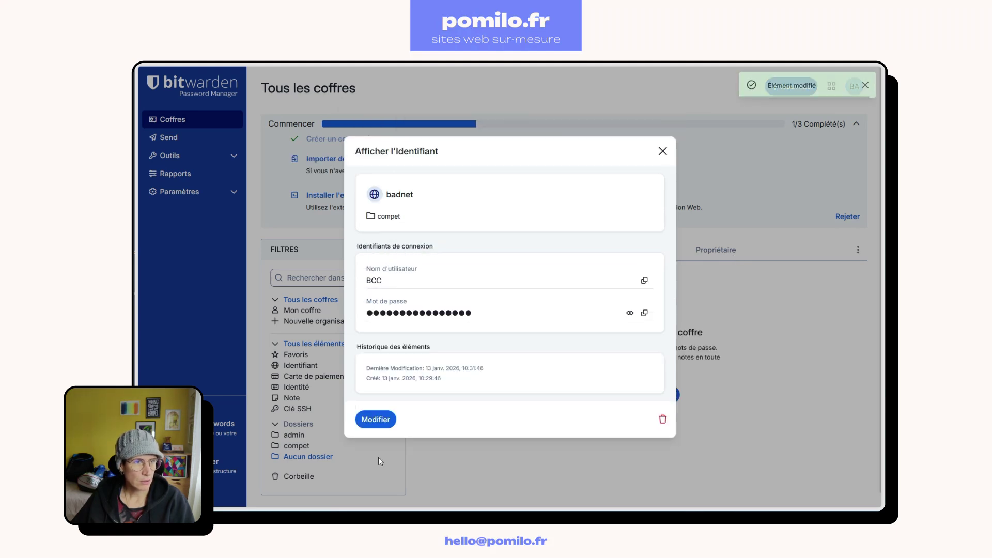
click(661, 151)
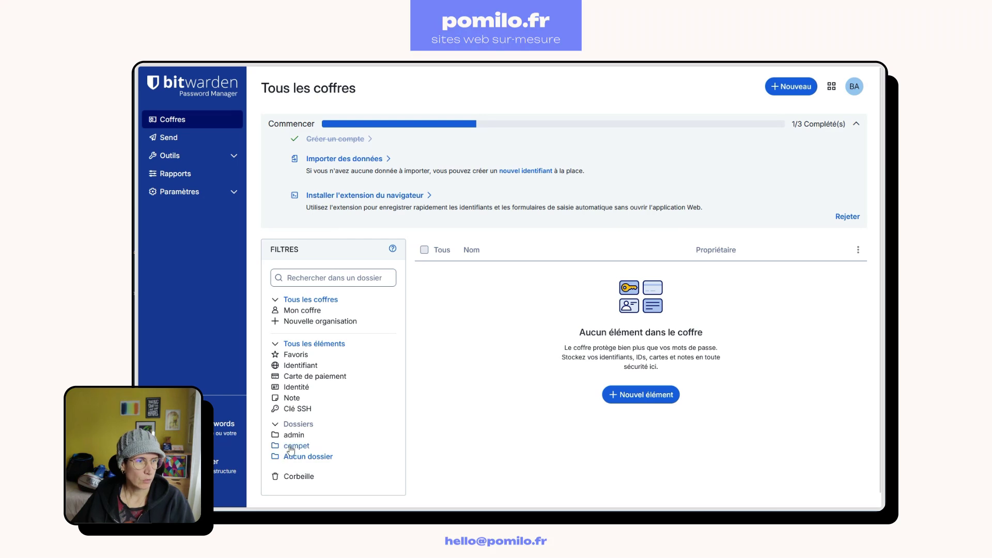
Step: Filter the vault to the compet folder, showing the badnet login inside
click(291, 448)
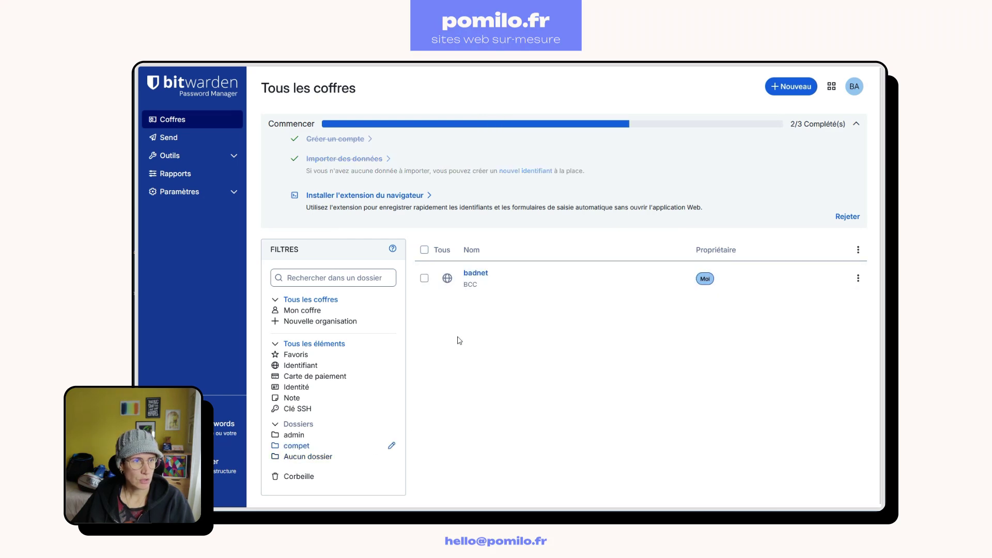